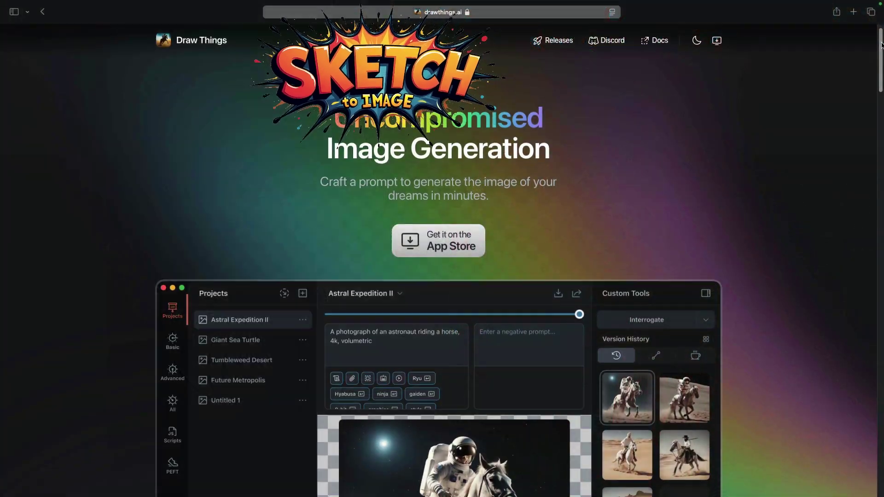
# - Scroll the drawthings.ai page down to reveal the app screenshot below the headline
pyautogui.scroll(-2, 882, 58)
pyautogui.moveTo(882, 57)
pyautogui.mouseDown()
pyautogui.moveTo(872, 147)
pyautogui.moveTo(833, 295)
pyautogui.moveTo(832, 388)
pyautogui.mouseUp()
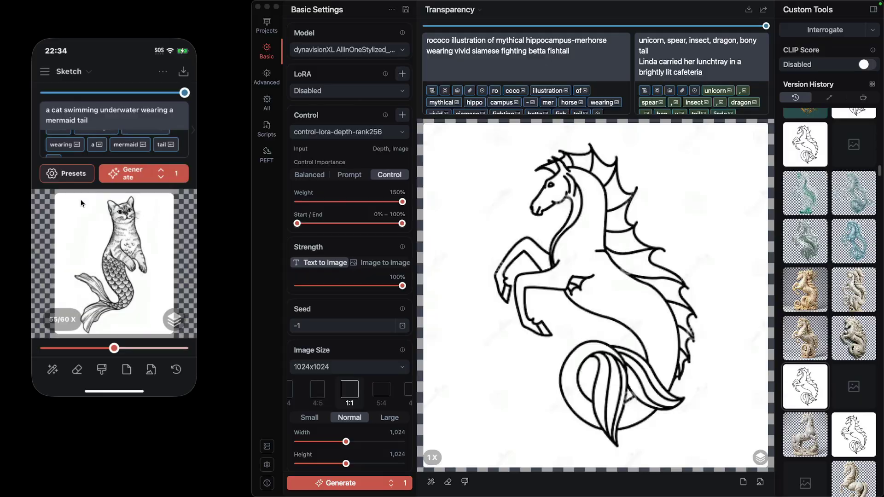
# - Start rendering the mermaid-cat, then preview the marble, teal and gold-logo hippocampus versions
pyautogui.click(133, 179)
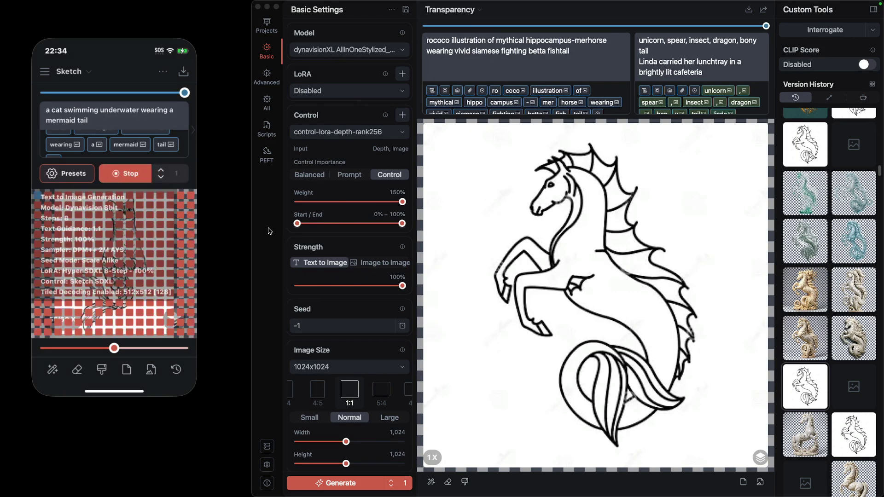
pyautogui.click(851, 330)
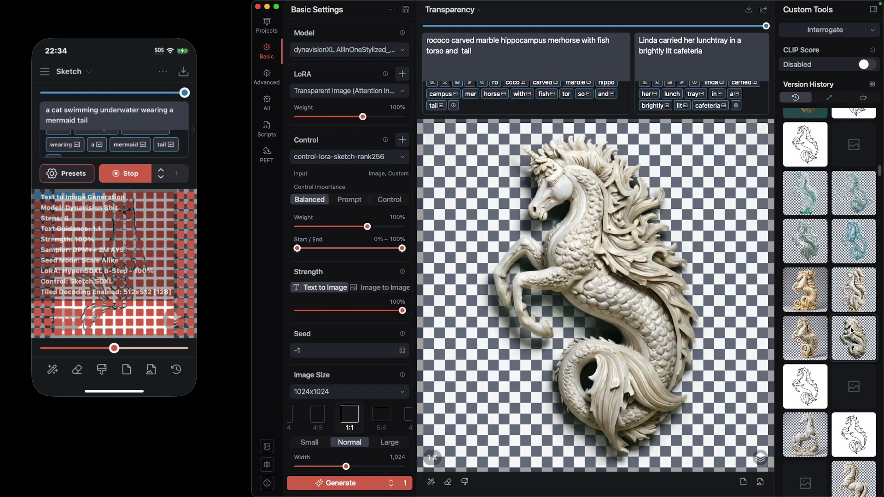
pyautogui.click(854, 240)
pyautogui.scroll(3, 828, 231)
pyautogui.click(809, 226)
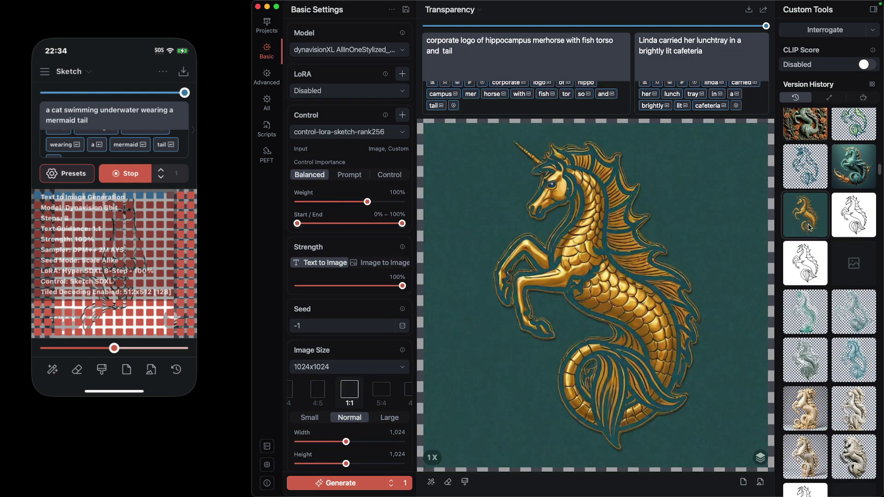
pyautogui.click(810, 412)
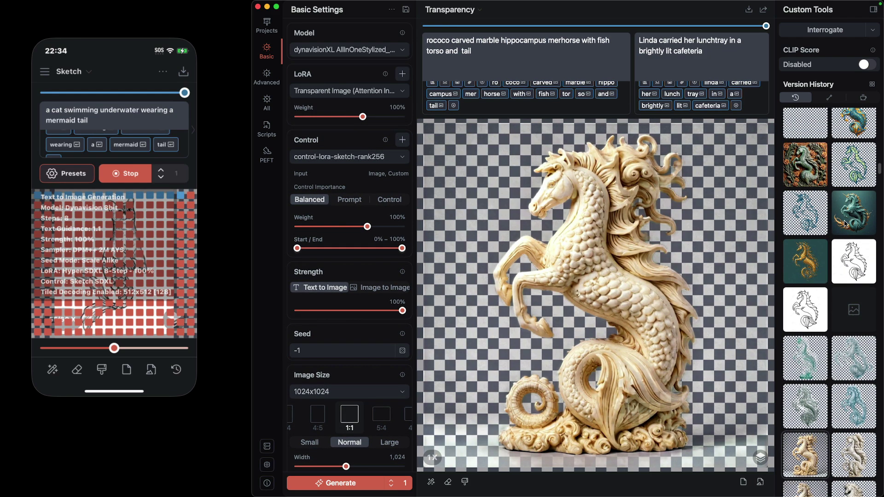
# - Browse back through the teal, an earlier, and the gold armored underwater hippocampus versions
pyautogui.click(844, 224)
pyautogui.scroll(3, 839, 233)
pyautogui.scroll(3, 835, 242)
pyautogui.scroll(3, 832, 251)
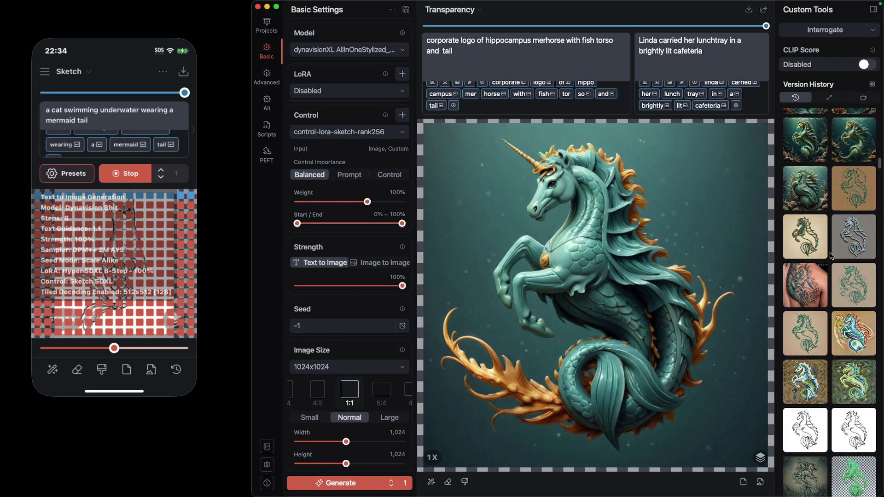
pyautogui.click(811, 185)
pyautogui.click(815, 193)
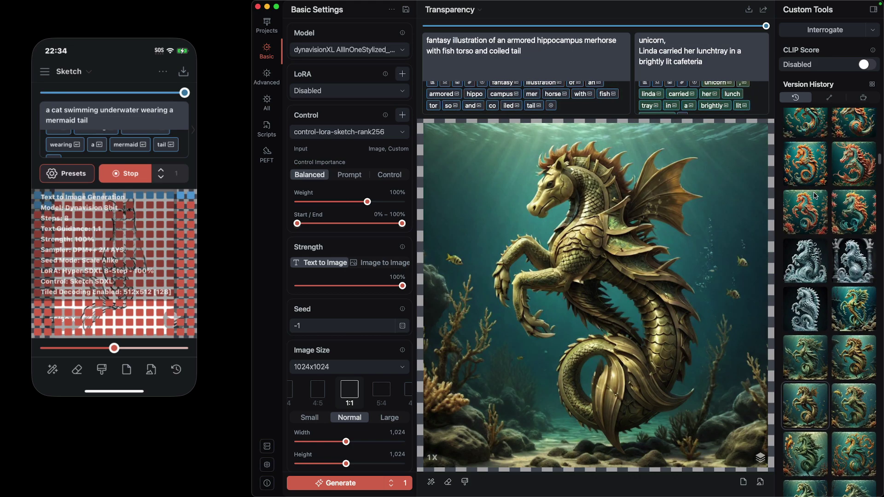
pyautogui.scroll(3, 850, 165)
# - Step through orange seahorse, blue tapestry and teal-gold versions, ending on the red-and-gold hippocampus
pyautogui.click(855, 126)
pyautogui.scroll(-5, 851, 171)
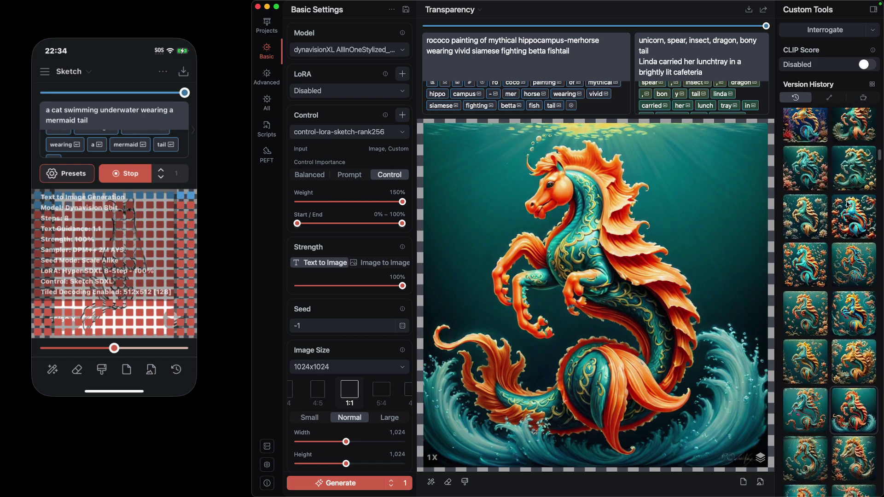
pyautogui.scroll(-5, 849, 193)
pyautogui.click(847, 215)
pyautogui.scroll(5, 849, 203)
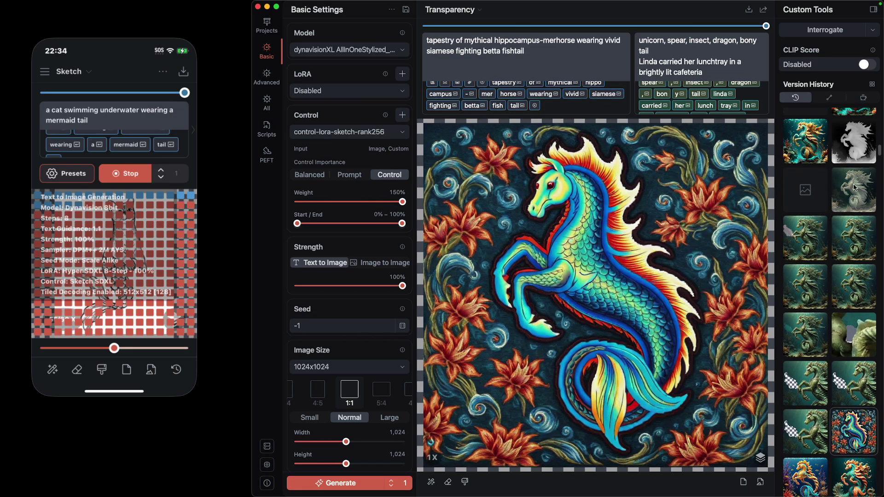
pyautogui.click(804, 143)
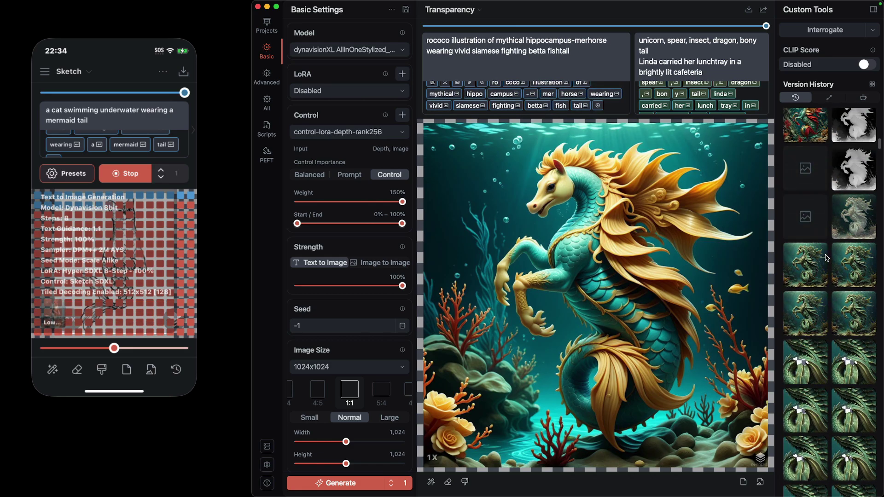
pyautogui.click(806, 192)
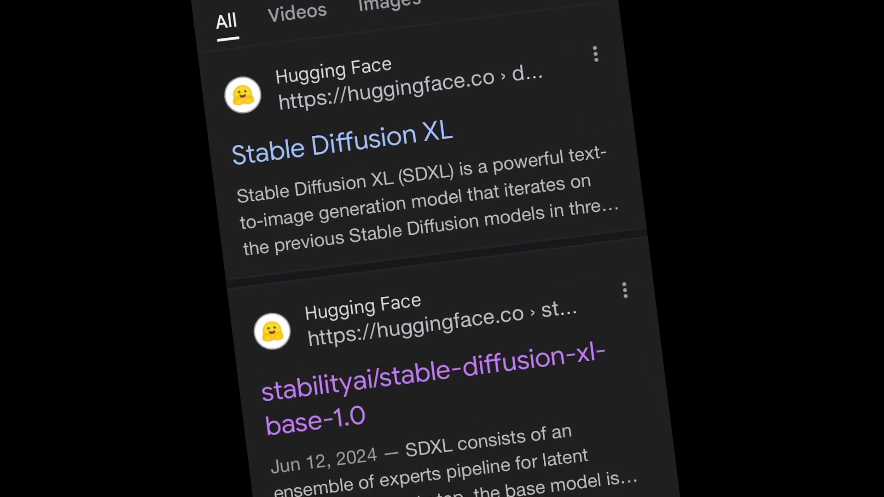
# - Scroll the Google results past the SDXL and ControlNet entries to stabilityai/control-lora
pyautogui.scroll(-5, 438, 248)
pyautogui.scroll(-5, 437, 249)
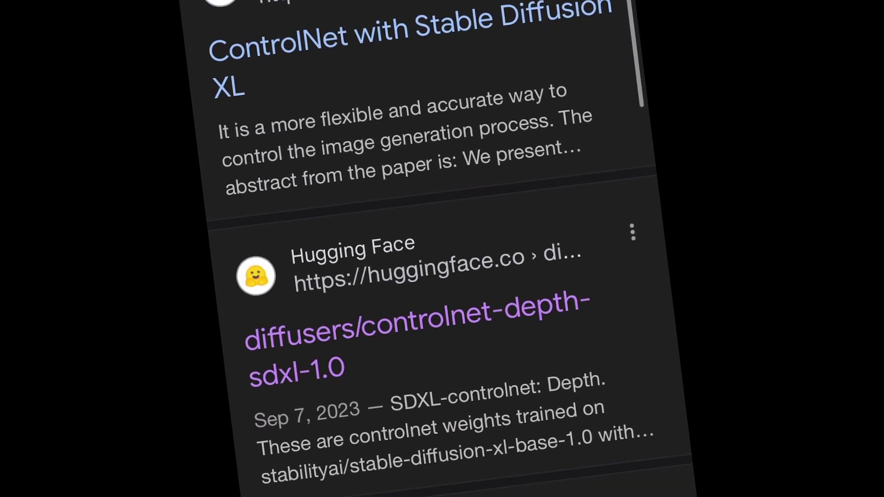
pyautogui.scroll(-5, 437, 248)
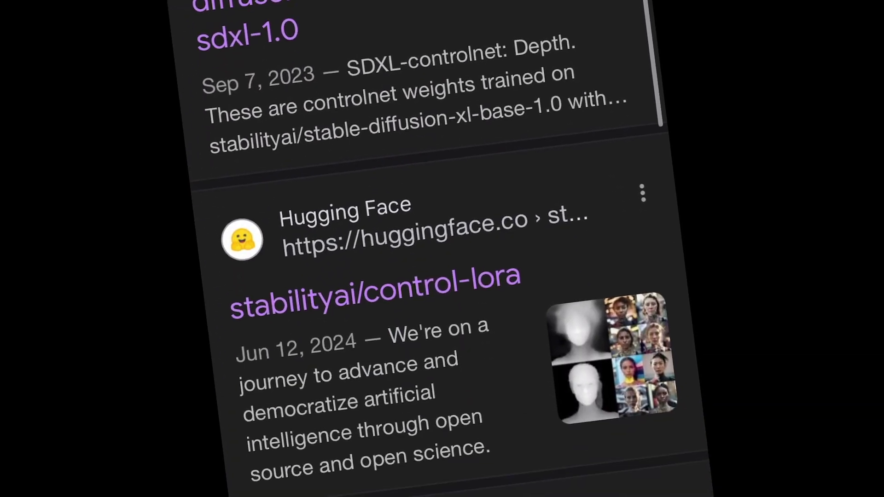
pyautogui.scroll(-2, 437, 248)
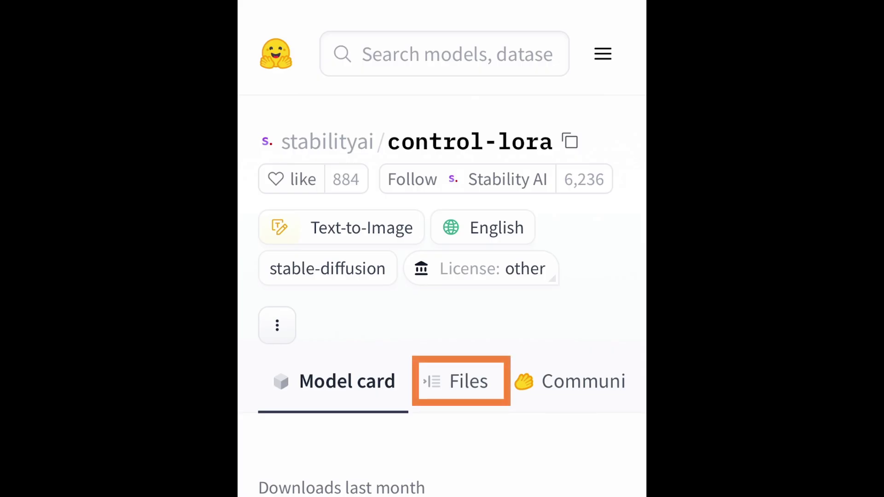
# - Open the control-LoRAs-rank128 folder in the control-lora repository files
pyautogui.scroll(-5, 442, 248)
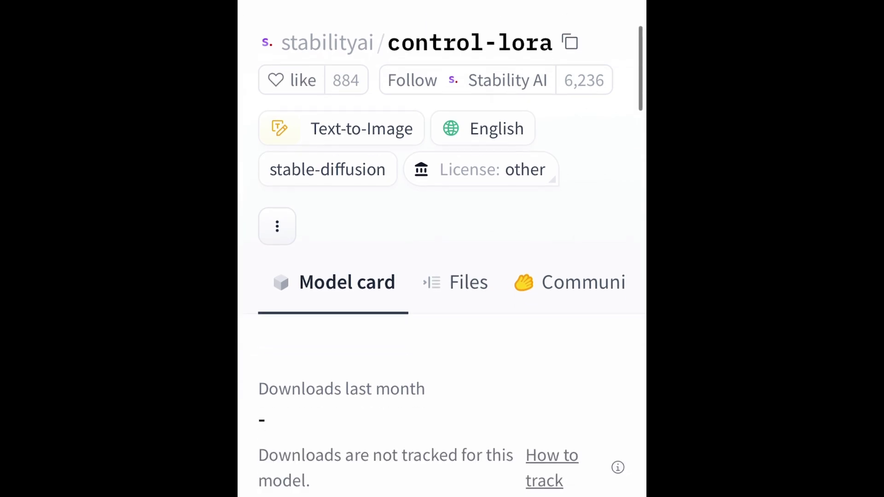
pyautogui.scroll(2, 442, 248)
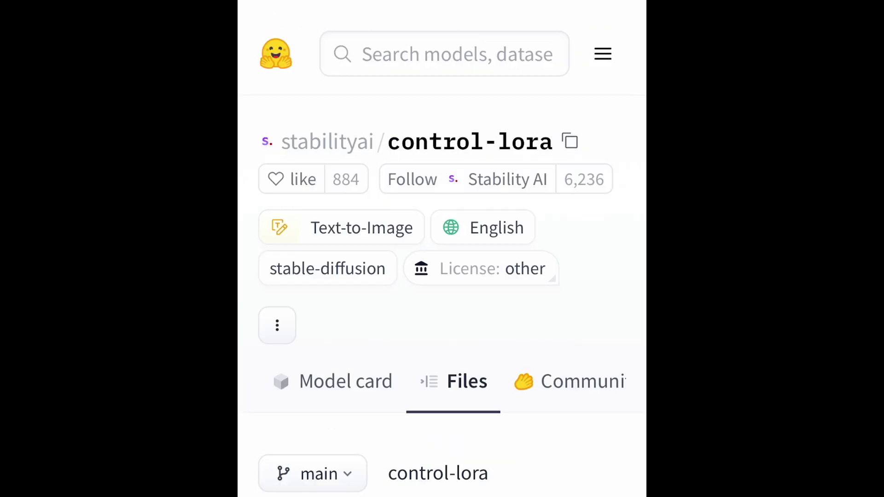
pyautogui.scroll(-9, 442, 248)
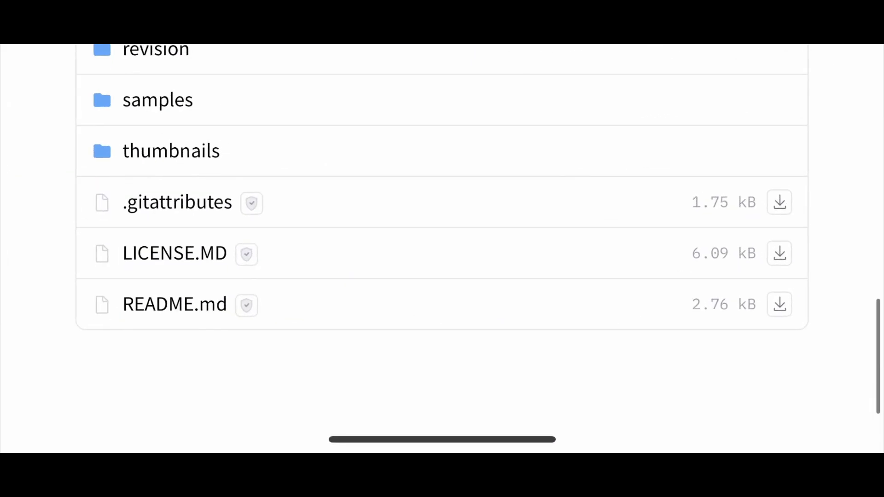
pyautogui.scroll(2, 441, 249)
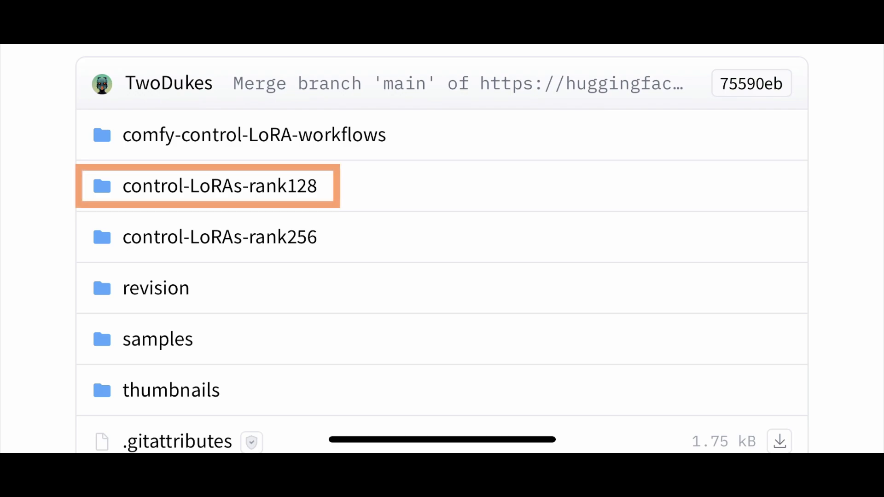
pyautogui.click(220, 186)
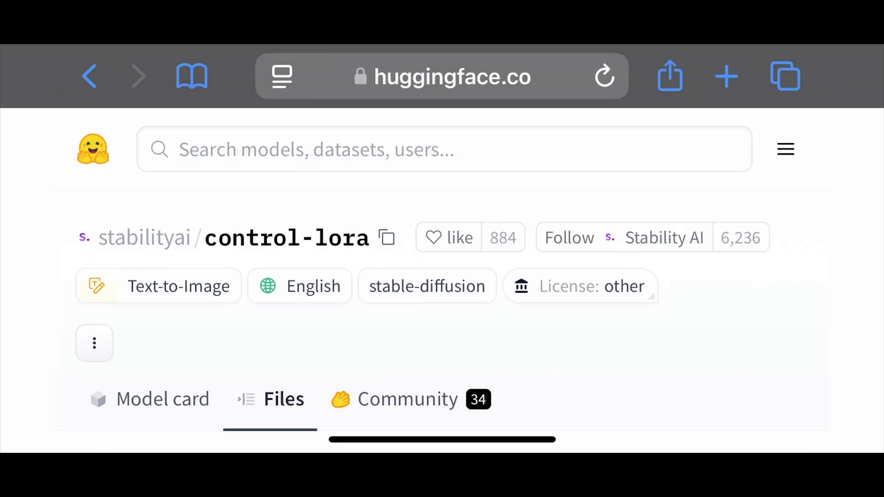
# - Find the sketch rank128 model file and bring up its download link options
pyautogui.scroll(-6, 442, 249)
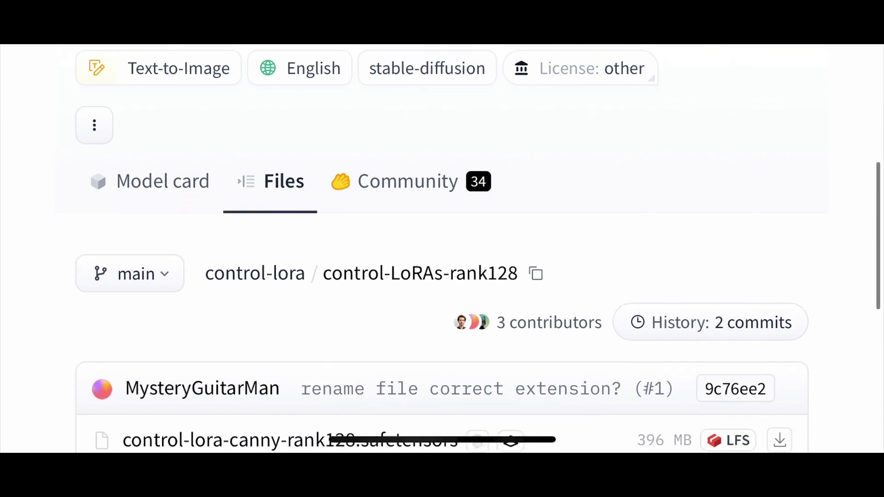
pyautogui.scroll(-3, 442, 248)
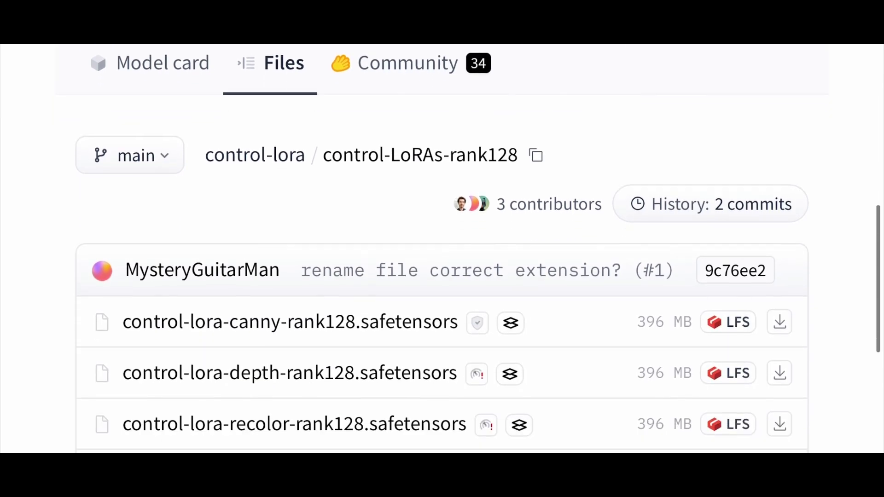
pyautogui.scroll(-1, 442, 249)
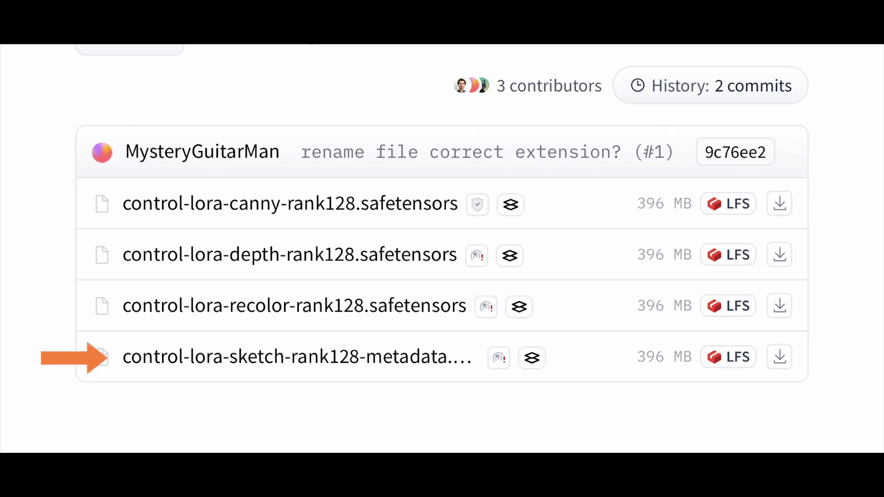
pyautogui.click(779, 357)
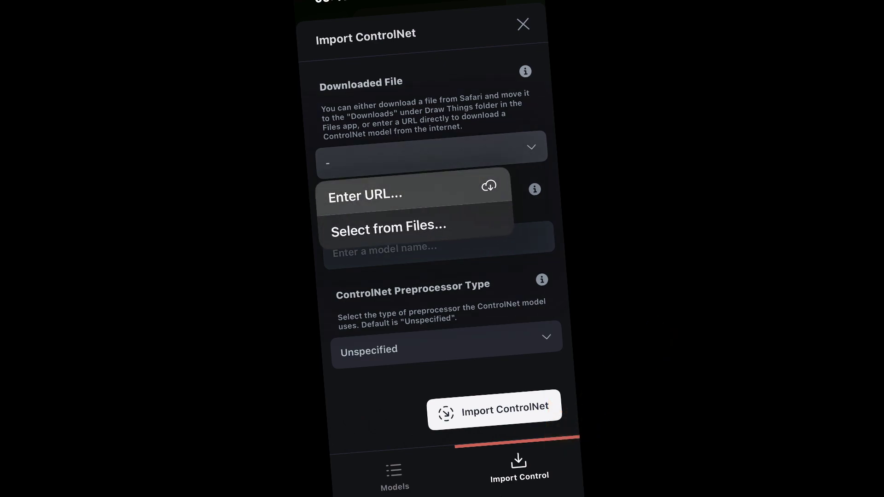
# - Paste the sketch rank128 Hugging Face link as the ControlNet URL and download the 377 MiB file
pyautogui.click(365, 196)
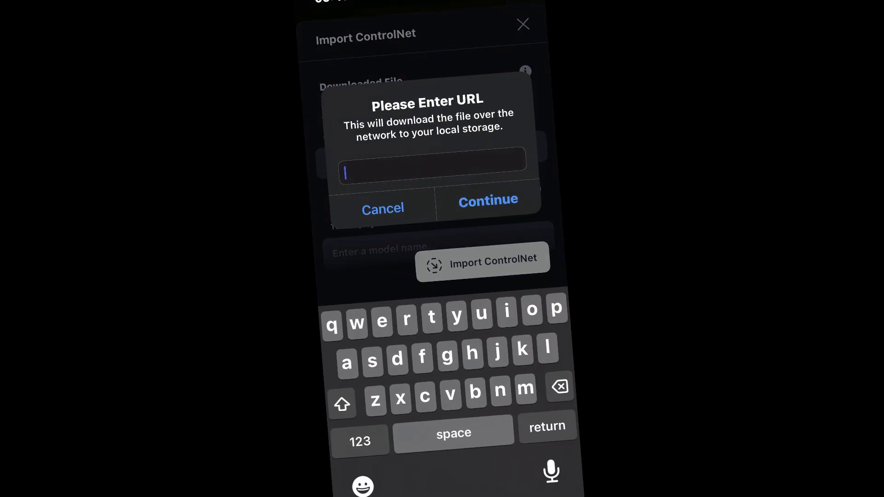
pyautogui.click(399, 167)
pyautogui.click(345, 139)
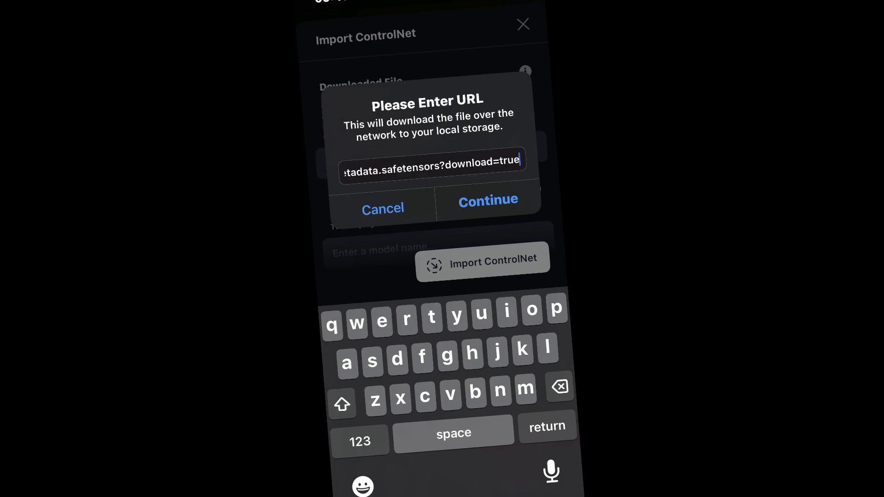
pyautogui.click(488, 200)
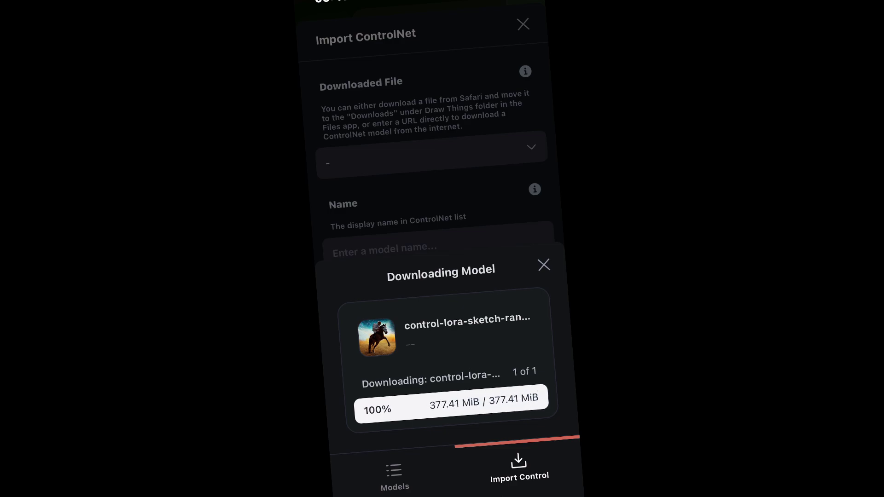
# - Name the downloaded control model 'Sketch SDXL'
pyautogui.click(390, 238)
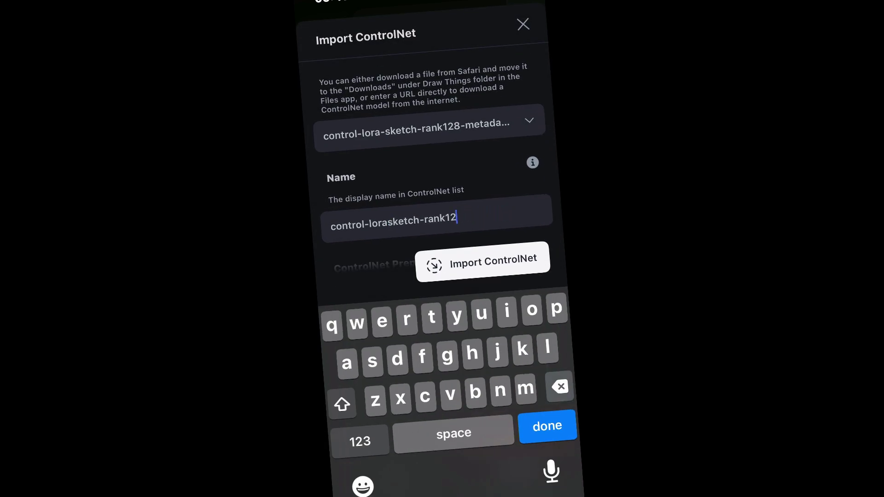
pyautogui.write('Sketch')
pyautogui.press('shift')
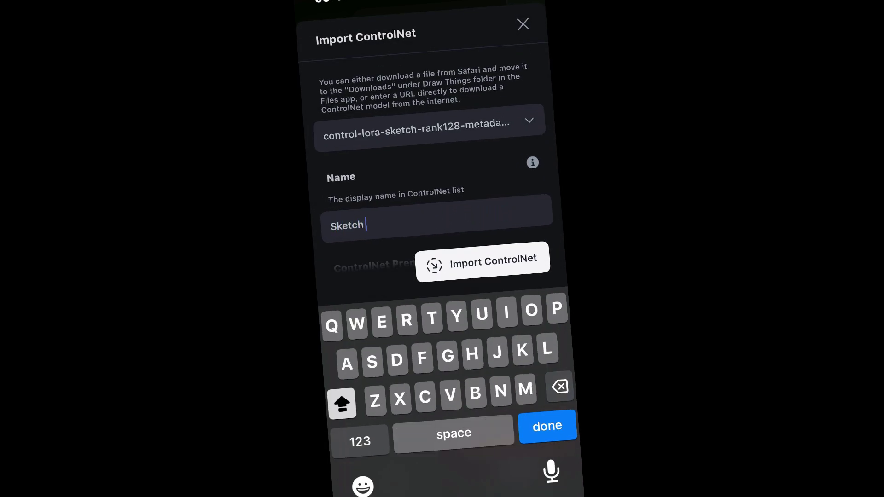
pyautogui.write('SDXL')
pyautogui.click(547, 426)
# - Set the preprocessor to Inpaint, import the control, and delete the downloaded file
pyautogui.click(362, 348)
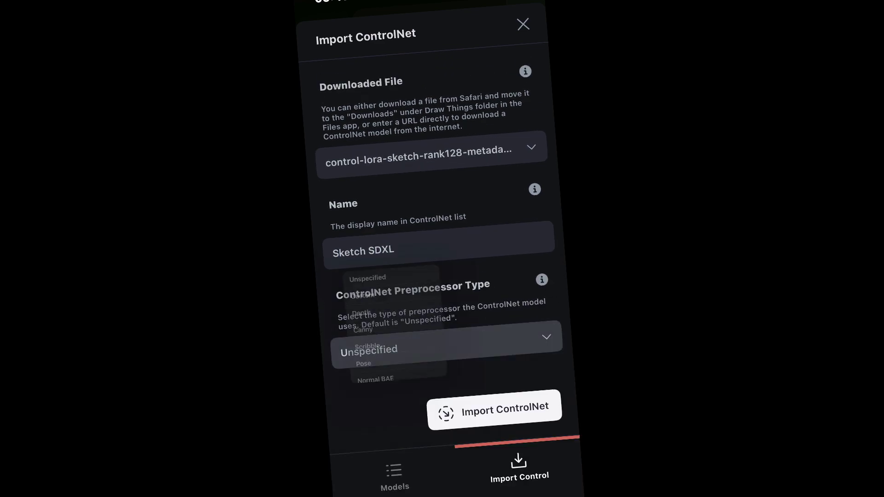
pyautogui.scroll(-2, 414, 249)
pyautogui.click(361, 330)
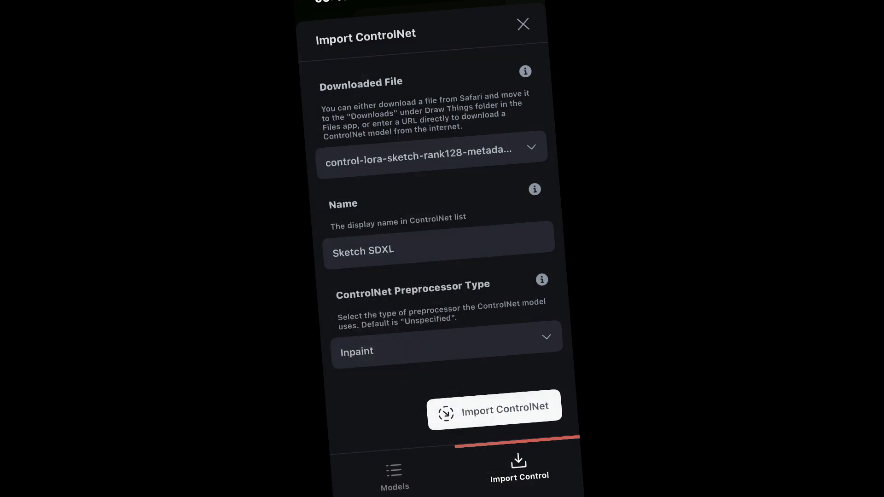
pyautogui.click(493, 410)
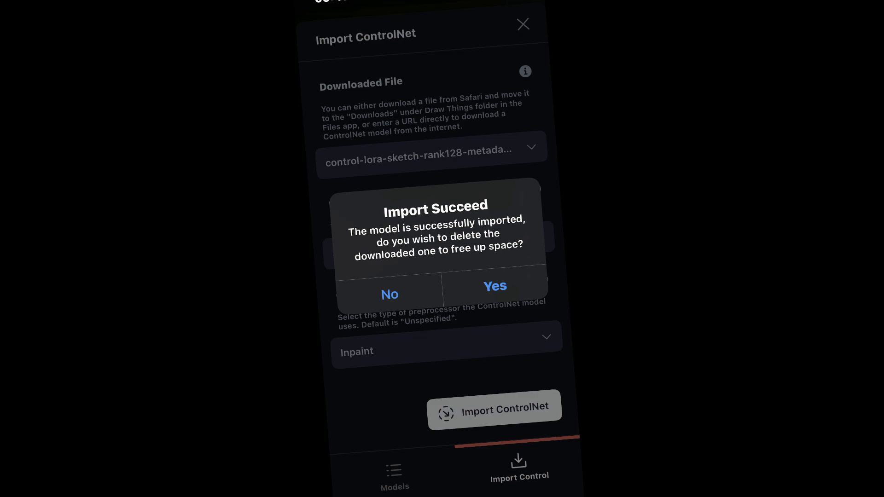
pyautogui.click(495, 287)
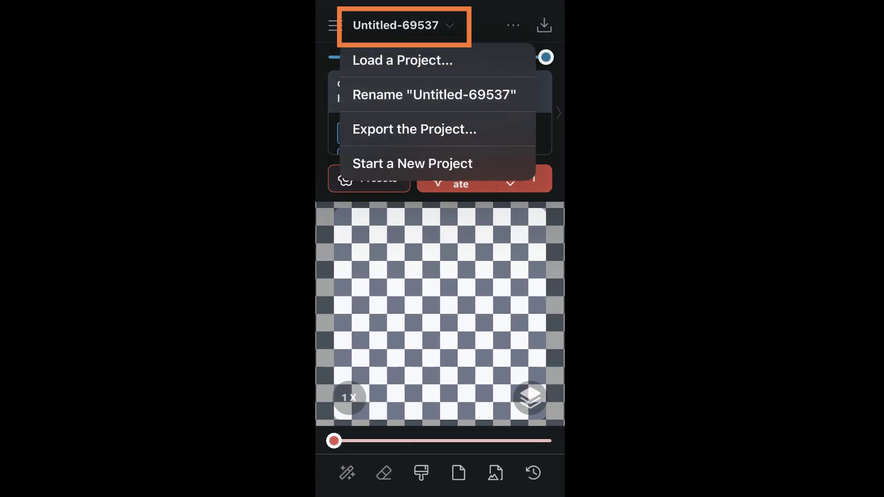
# - Rename the project to 'Sketch' and restore the default generation settings
pyautogui.write('Sketch')
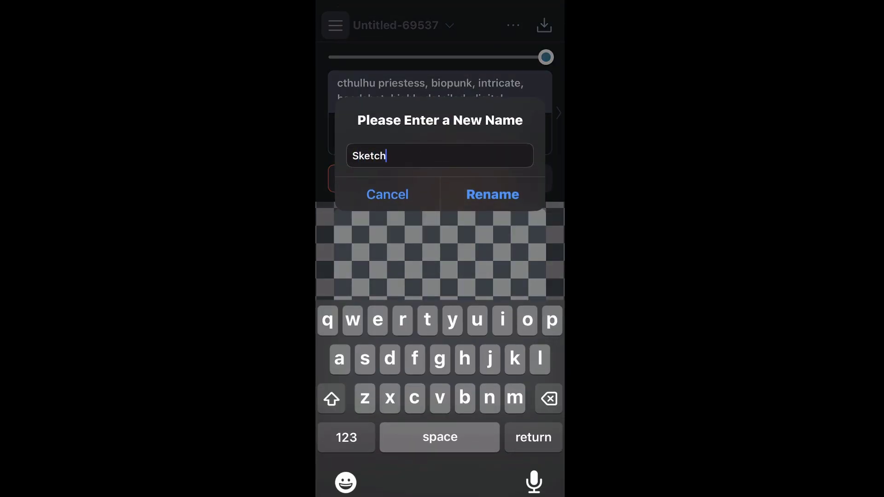
pyautogui.press('Return')
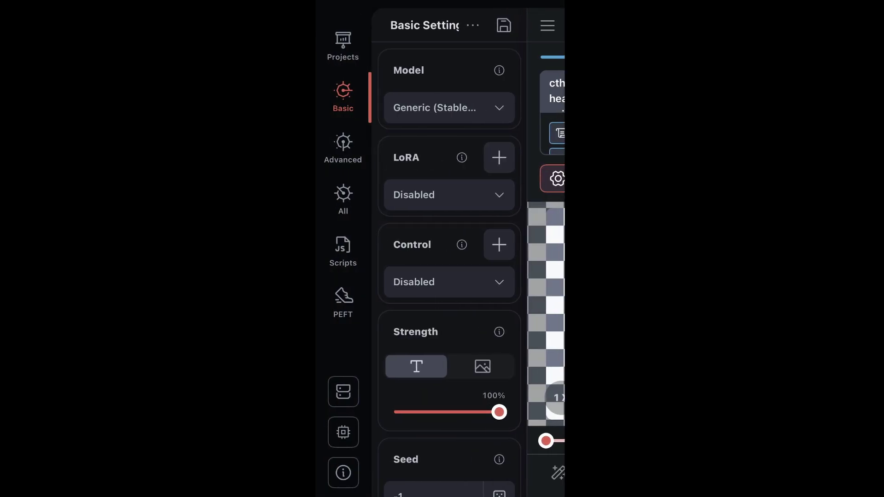
pyautogui.click(473, 25)
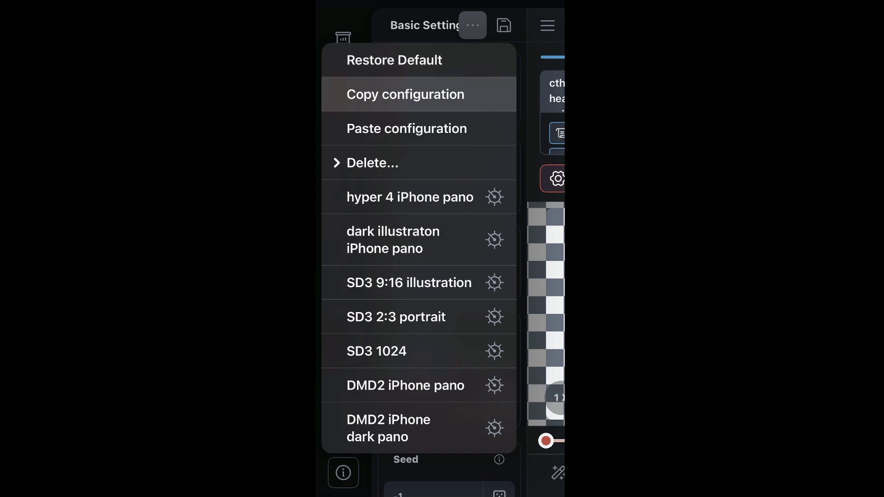
pyautogui.click(395, 60)
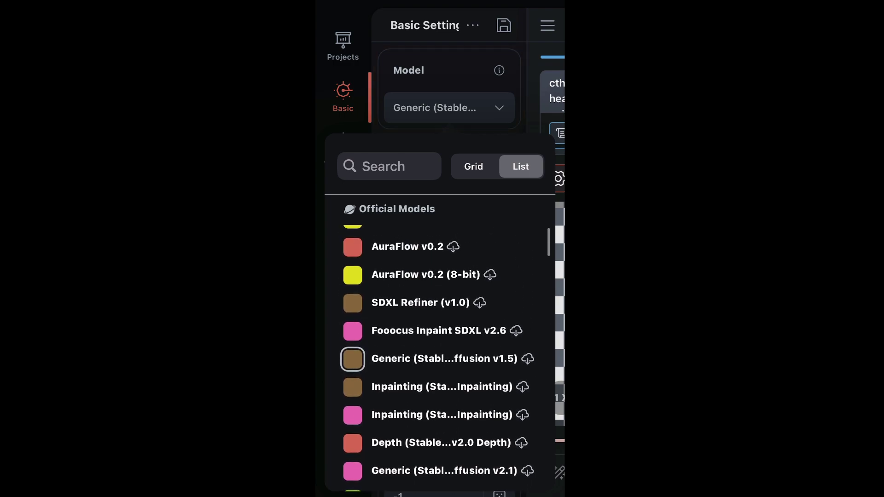
# - Switch the model to Dynavision 8bit and add the Hyper SDXL 8-Step LoRA
pyautogui.scroll(10, 437, 354)
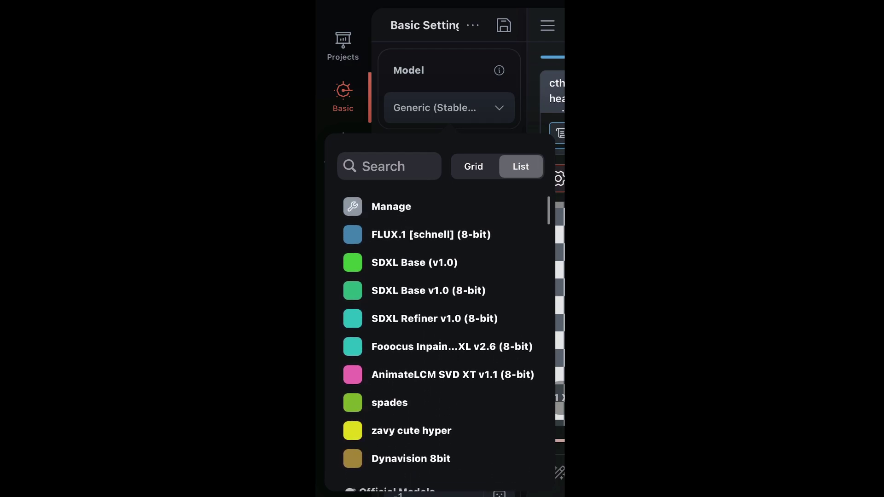
pyautogui.click(410, 458)
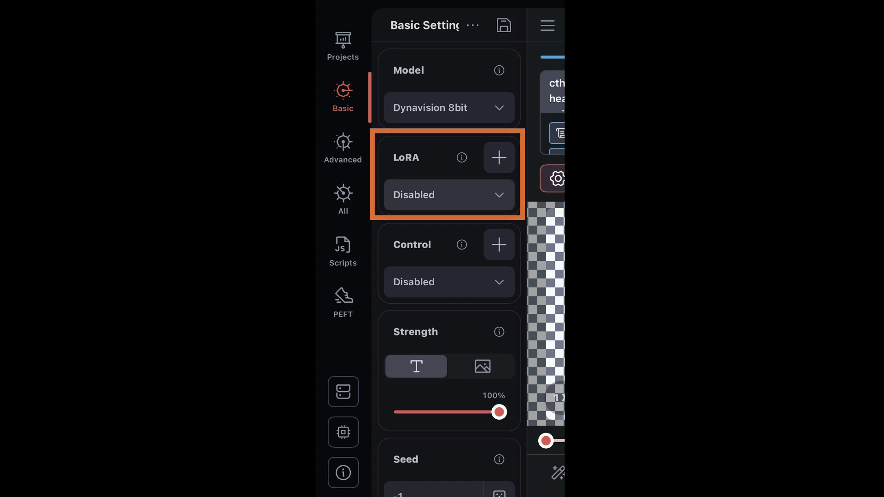
pyautogui.click(449, 194)
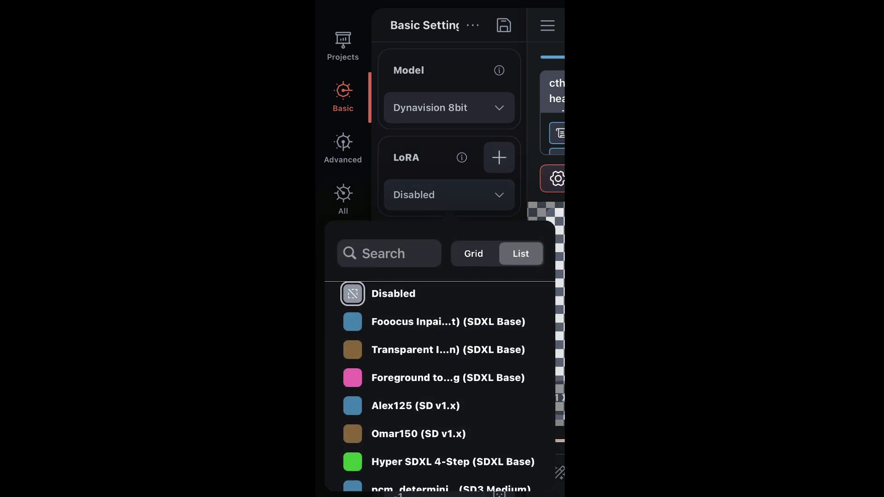
pyautogui.scroll(-5, 445, 387)
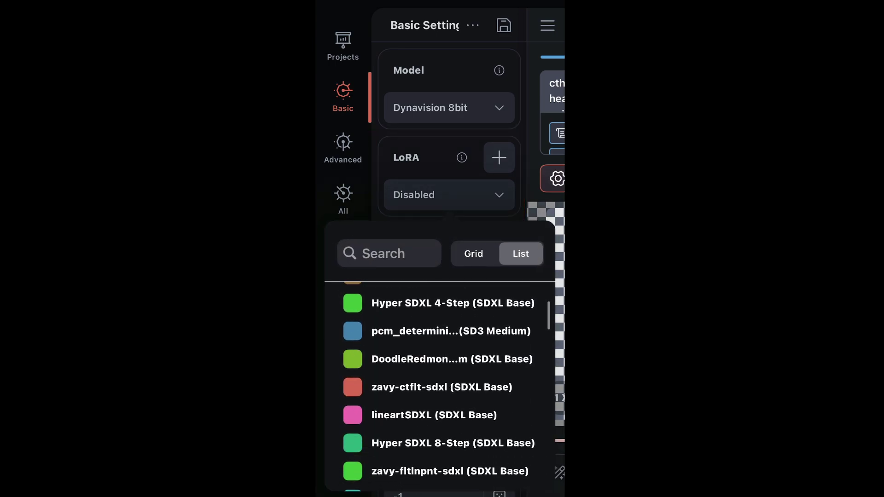
pyautogui.scroll(-1, 439, 387)
pyautogui.scroll(-2, 438, 386)
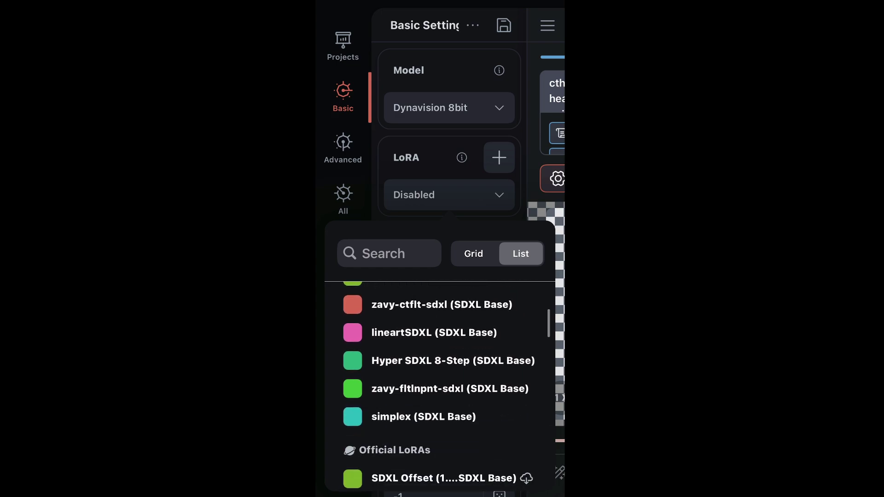
pyautogui.scroll(1, 439, 387)
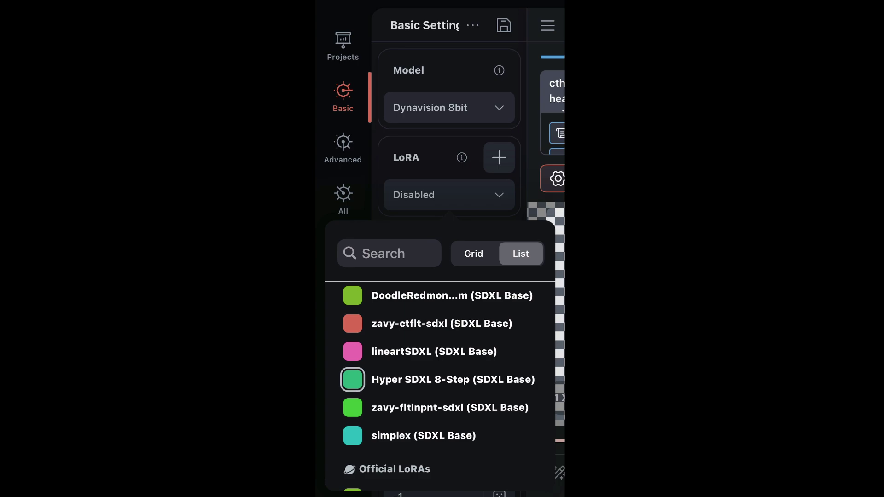
pyautogui.click(453, 380)
# - Lower the Text Guidance slider to about 1
pyautogui.scroll(-1, 449, 276)
pyautogui.scroll(-12, 449, 276)
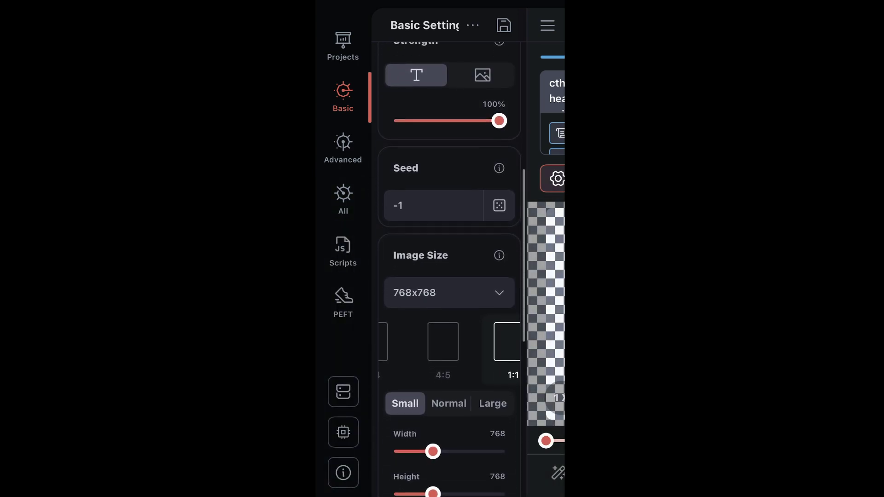
pyautogui.scroll(-5, 448, 276)
pyautogui.scroll(-4, 448, 276)
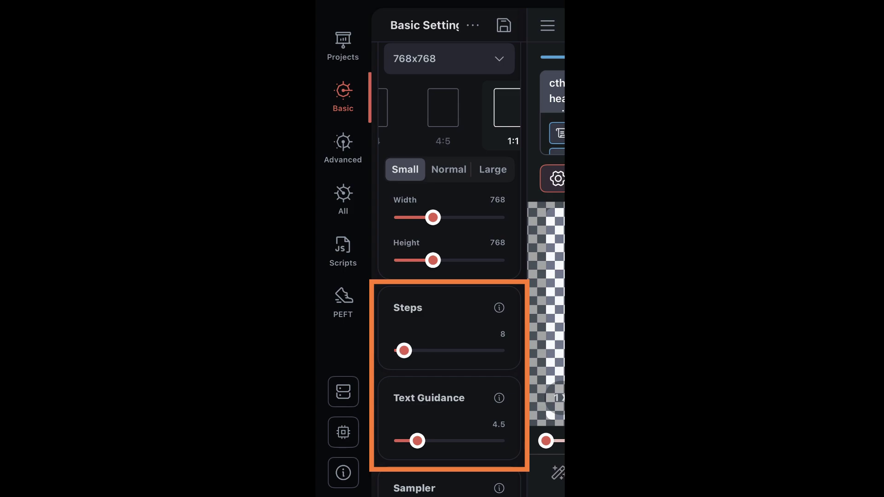
pyautogui.moveTo(417, 441); pyautogui.dragTo(402, 440)
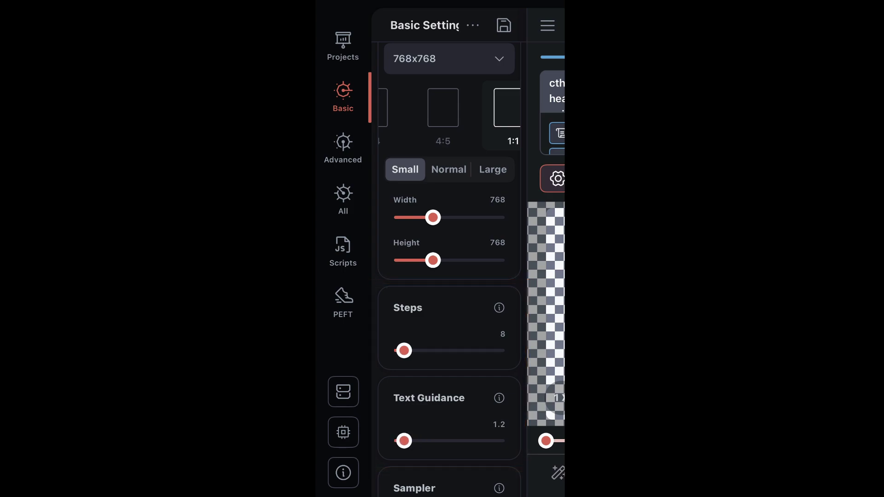
pyautogui.scroll(1, 449, 269)
pyautogui.scroll(3, 449, 269)
pyautogui.scroll(3, 448, 269)
pyautogui.scroll(3, 449, 269)
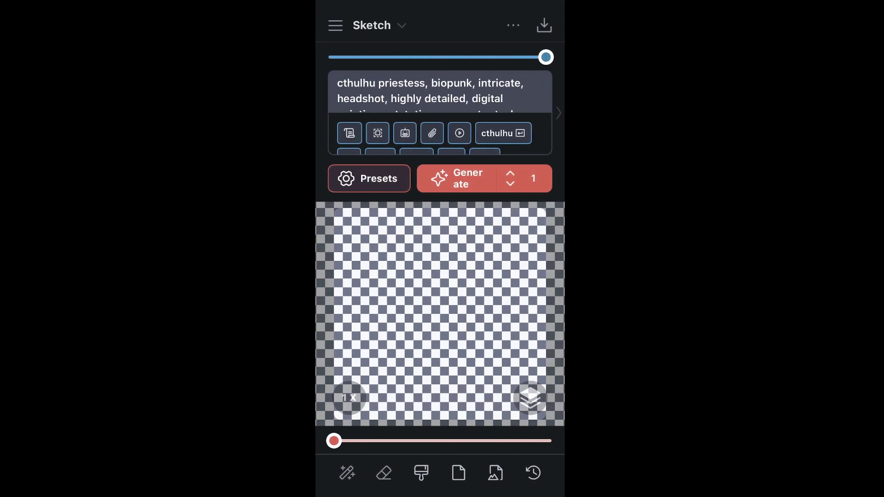
# - Import the mermaidcat sketch from Pictures in Files onto the canvas
pyautogui.rightClick(495, 472)
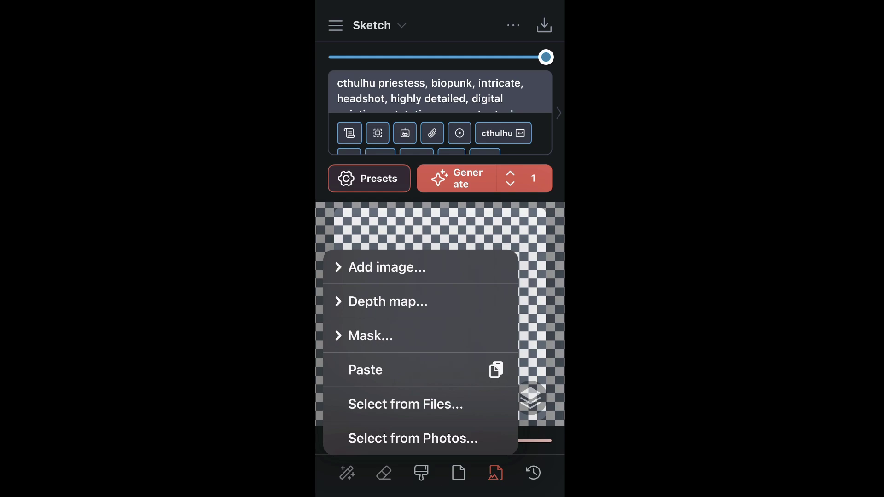
pyautogui.click(405, 404)
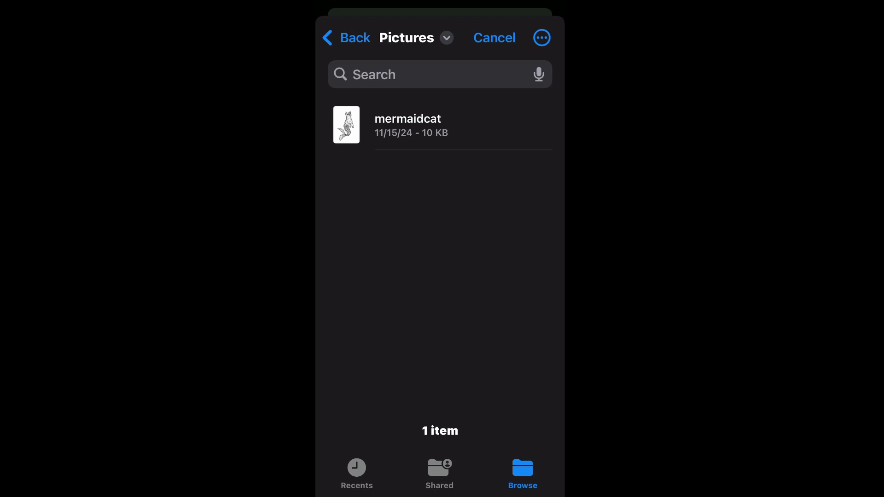
pyautogui.click(408, 125)
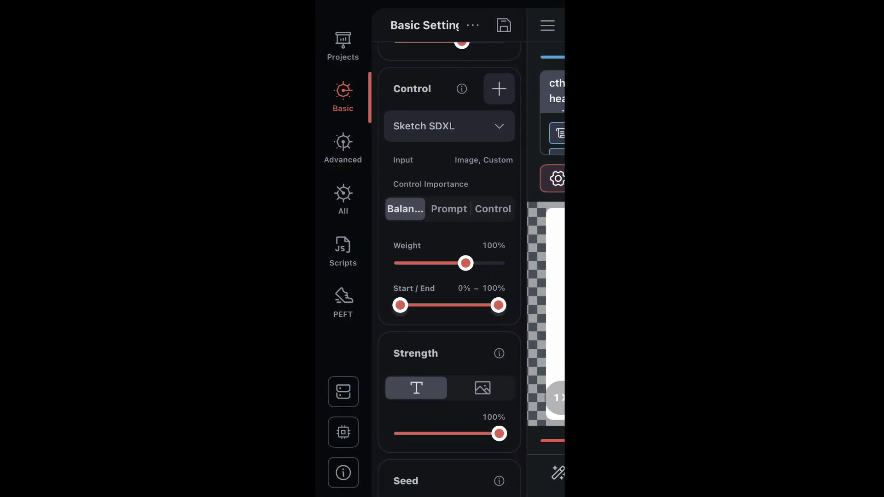
# - Set the image size to the 4:5 ratio at Normal size, 896x1152
pyautogui.scroll(-10, 449, 265)
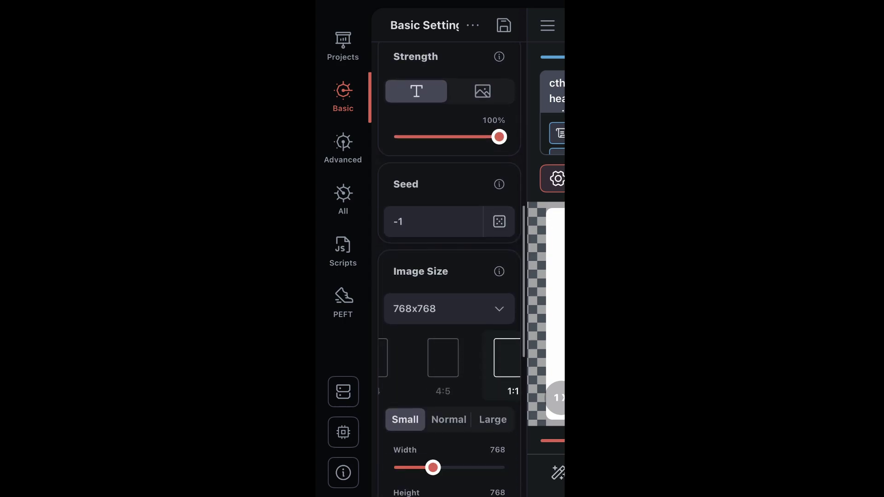
pyautogui.scroll(2, 448, 265)
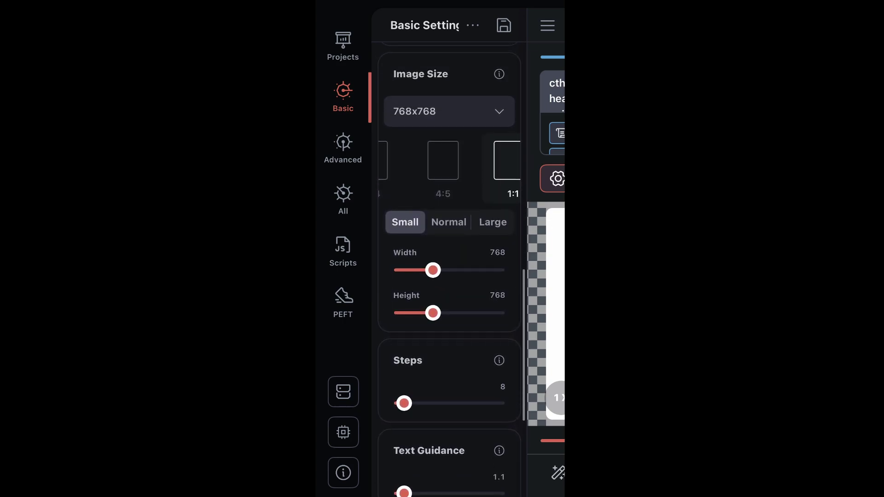
pyautogui.click(443, 160)
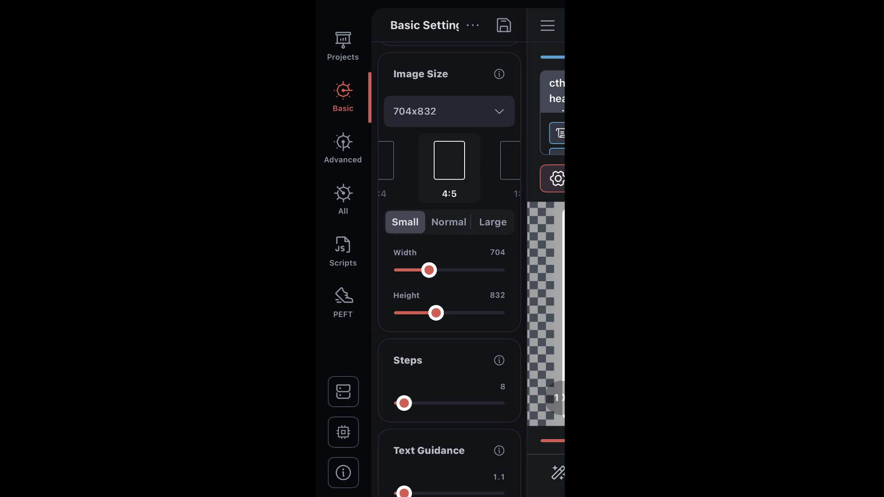
pyautogui.click(449, 221)
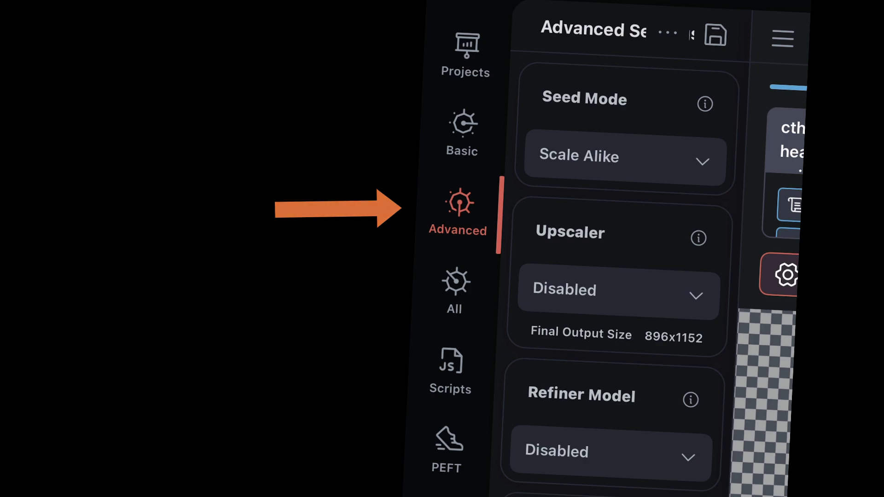
# - Set the original image width and height to 512×384
pyautogui.scroll(-3, 621, 276)
pyautogui.scroll(-5, 621, 276)
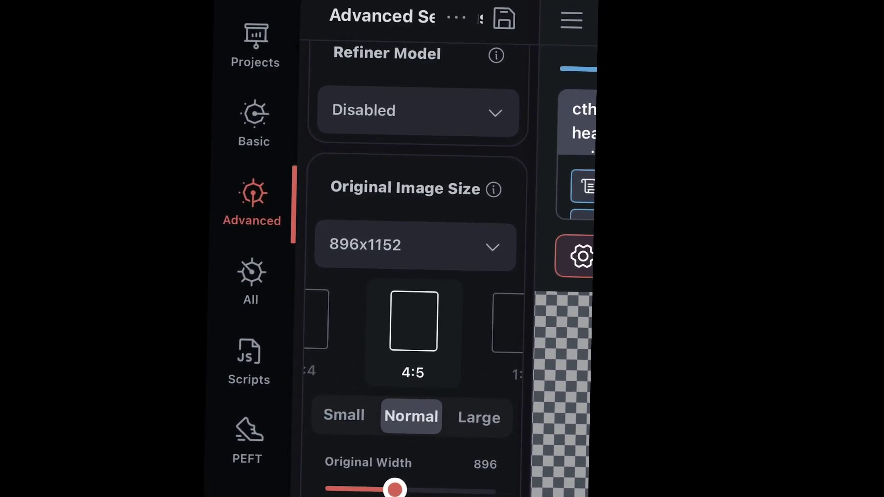
pyautogui.scroll(-3, 490, 276)
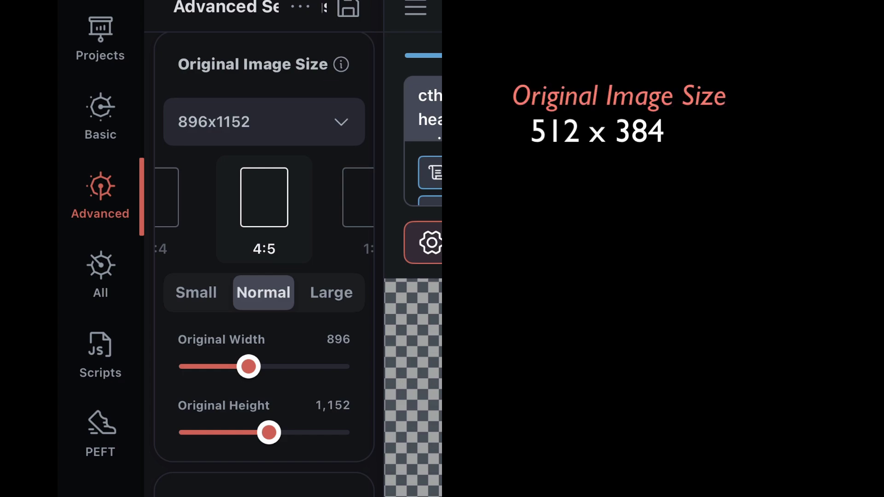
pyautogui.moveTo(248, 367); pyautogui.dragTo(218, 367)
pyautogui.moveTo(269, 432); pyautogui.dragTo(208, 433)
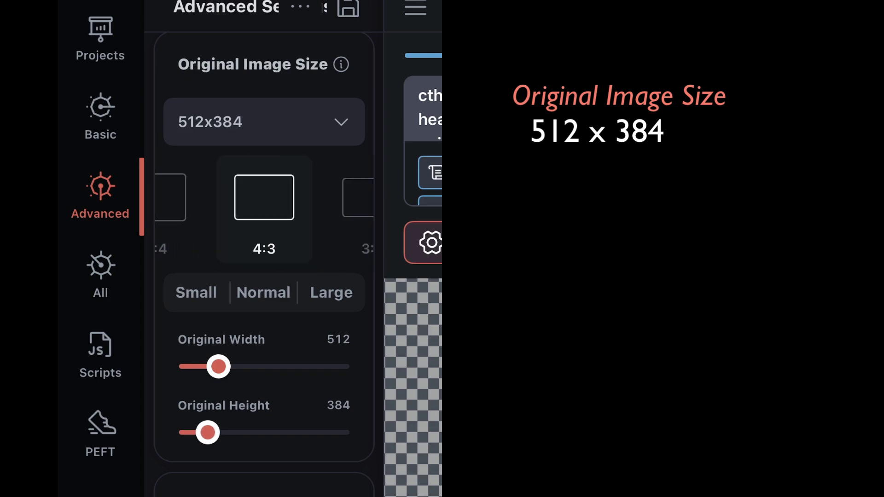
# - Set the target image size to 768×576
pyautogui.scroll(-2, 263, 249)
pyautogui.scroll(-3, 264, 248)
pyautogui.scroll(-4, 264, 248)
pyautogui.scroll(-2, 264, 248)
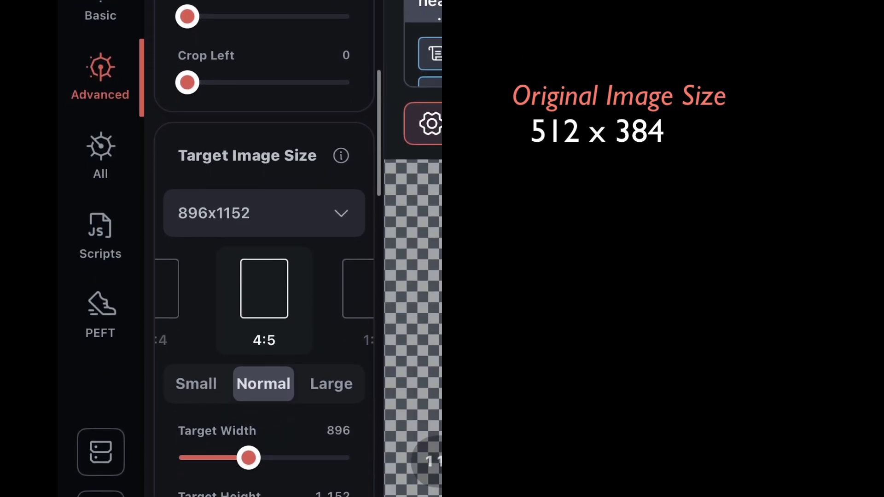
pyautogui.scroll(-3, 263, 249)
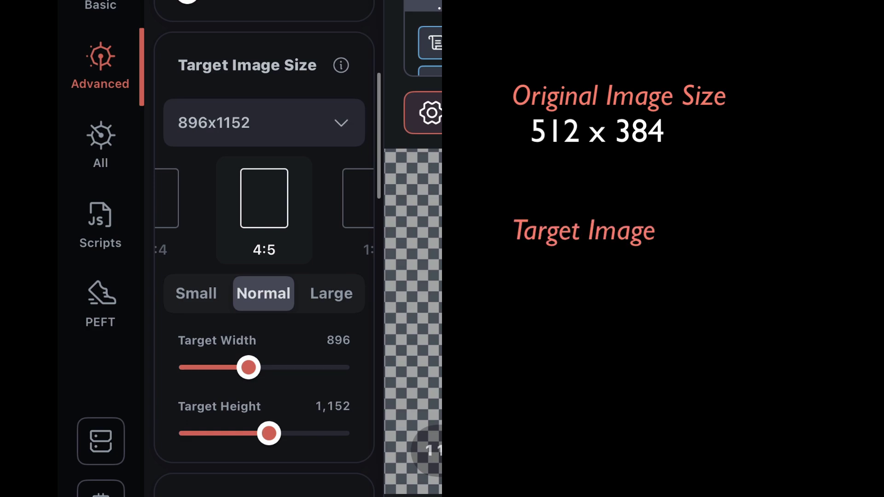
pyautogui.moveTo(249, 367); pyautogui.dragTo(239, 367)
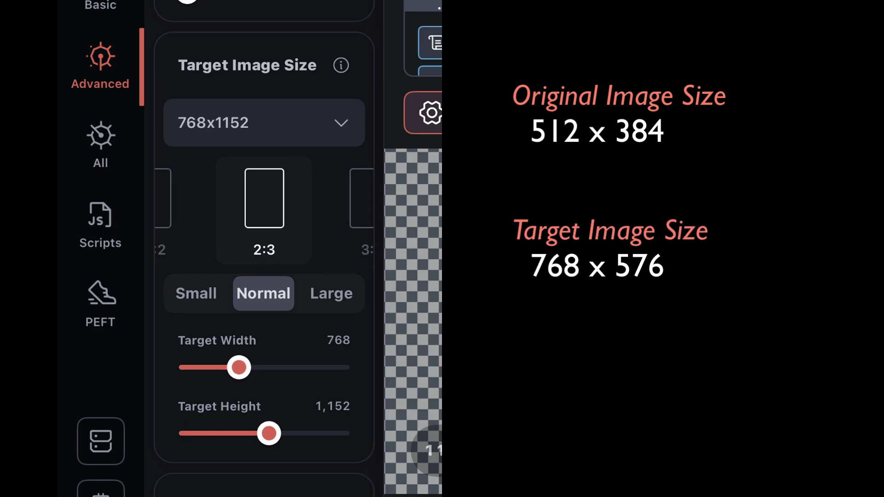
pyautogui.moveTo(269, 433); pyautogui.dragTo(223, 433)
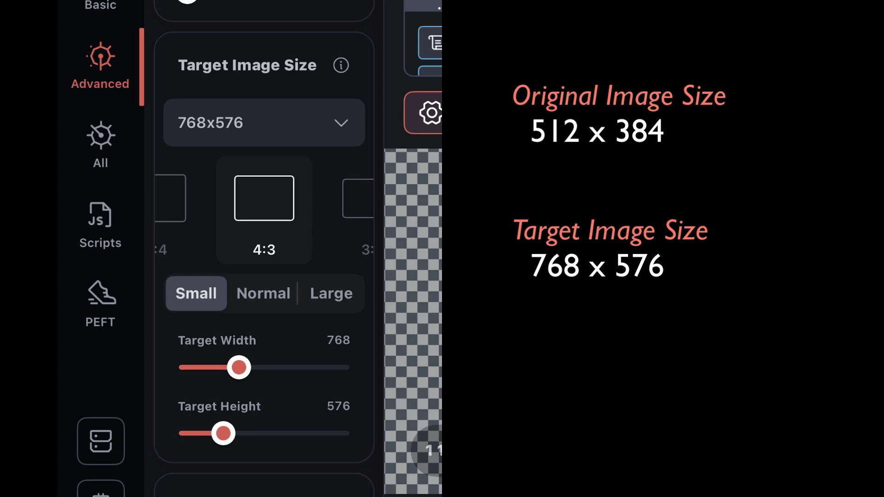
# - Raise the negative original image size to 1024 wide by 768 high
pyautogui.scroll(-1, 264, 248)
pyautogui.scroll(-5, 264, 249)
pyautogui.scroll(-4, 264, 249)
pyautogui.scroll(-2, 264, 248)
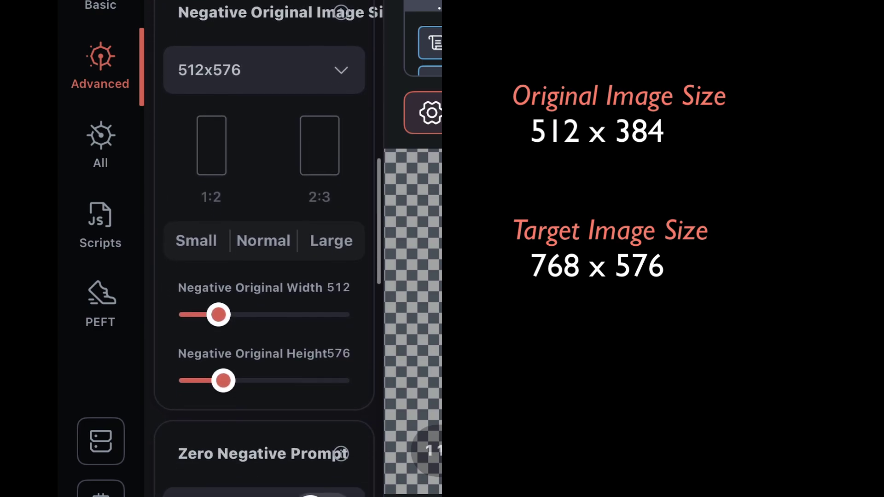
pyautogui.scroll(-1, 264, 248)
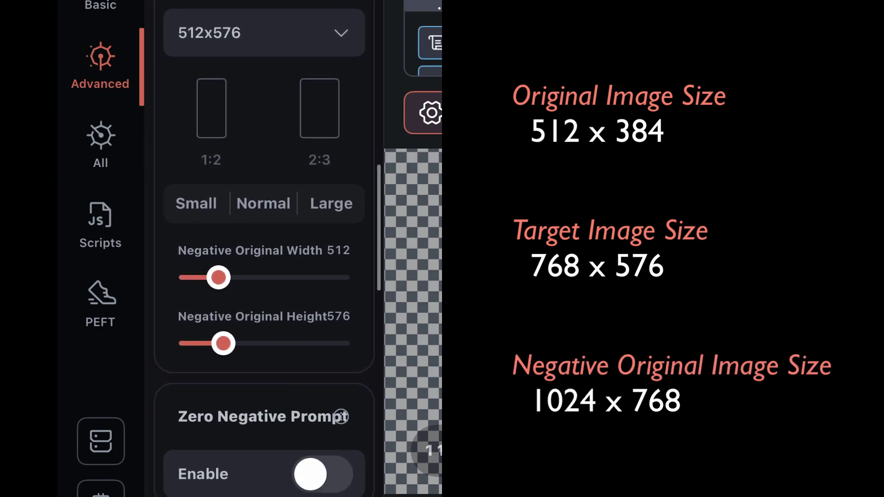
pyautogui.moveTo(218, 277); pyautogui.dragTo(259, 277)
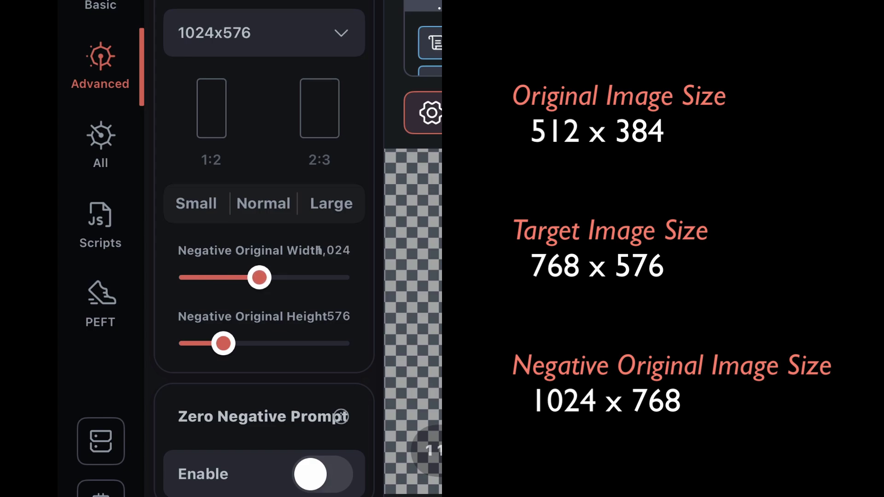
pyautogui.moveTo(223, 343); pyautogui.dragTo(237, 343)
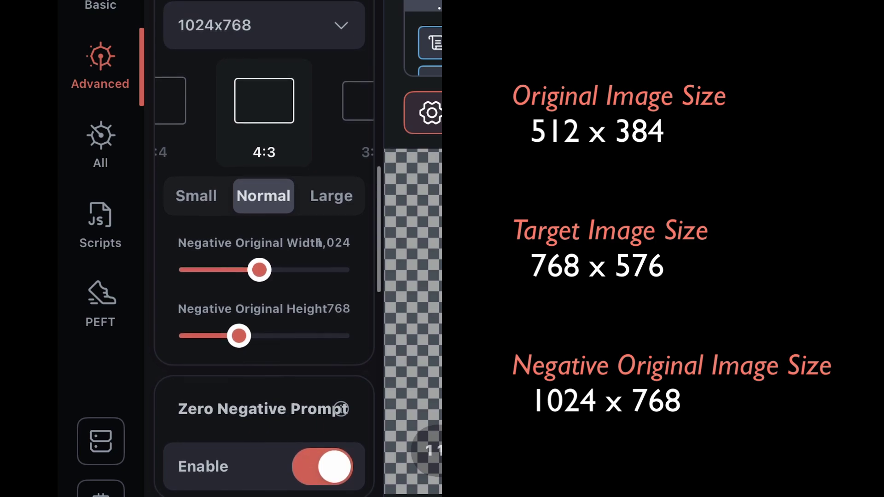
pyautogui.scroll(5, 264, 249)
pyautogui.scroll(4, 264, 249)
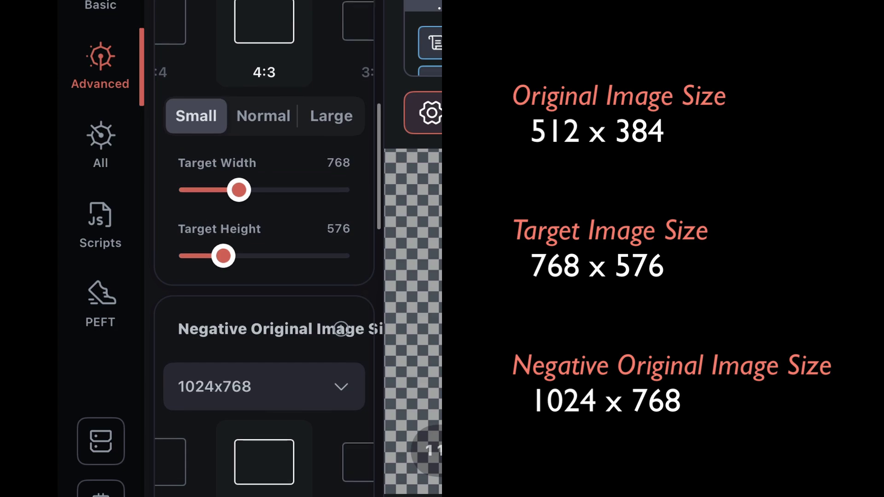
pyautogui.scroll(1, 264, 248)
pyautogui.scroll(4, 264, 248)
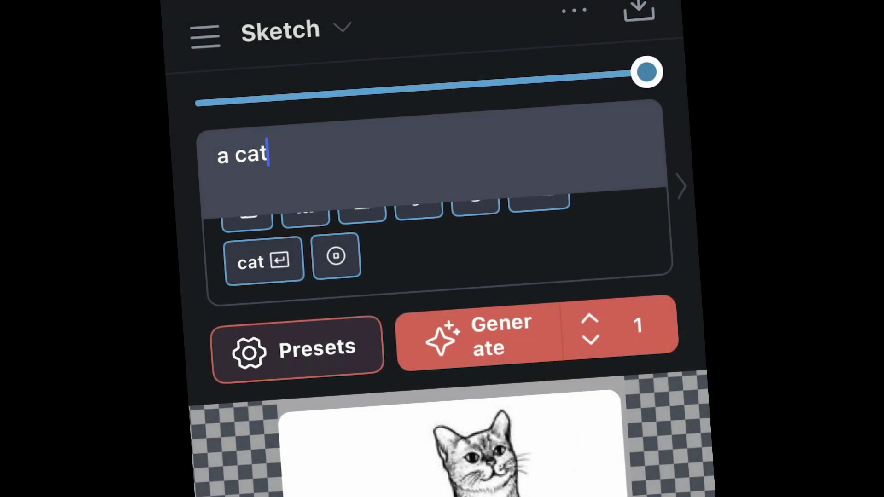
# - Generate an image from the prompt 'a cat swimming underwater wearing a mermaid tail'
pyautogui.write(' swimming un')
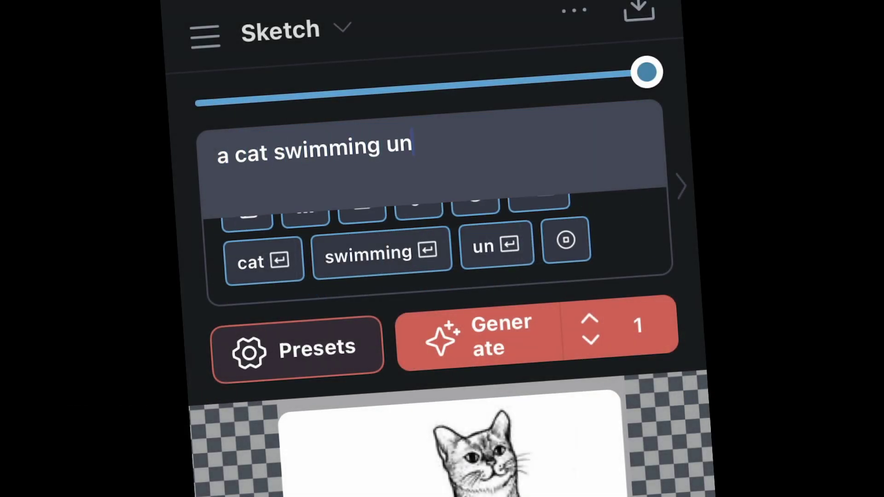
pyautogui.write('derwater wearing ')
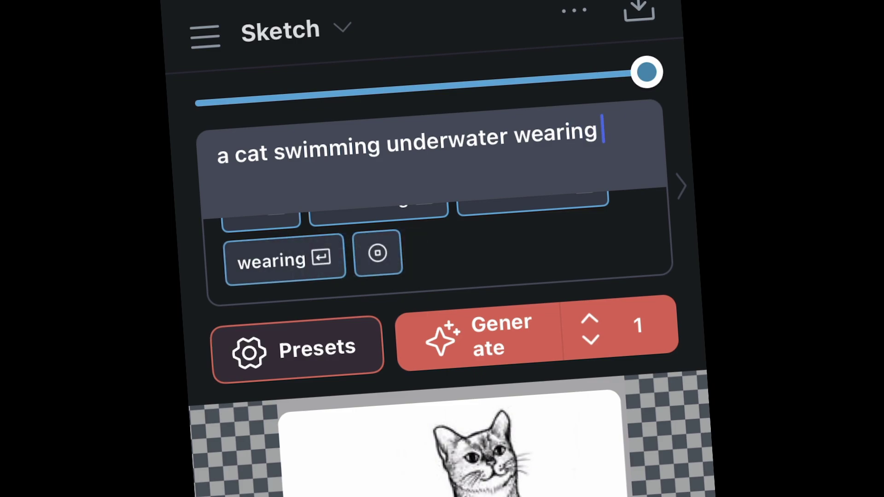
pyautogui.write('a mermaid ta')
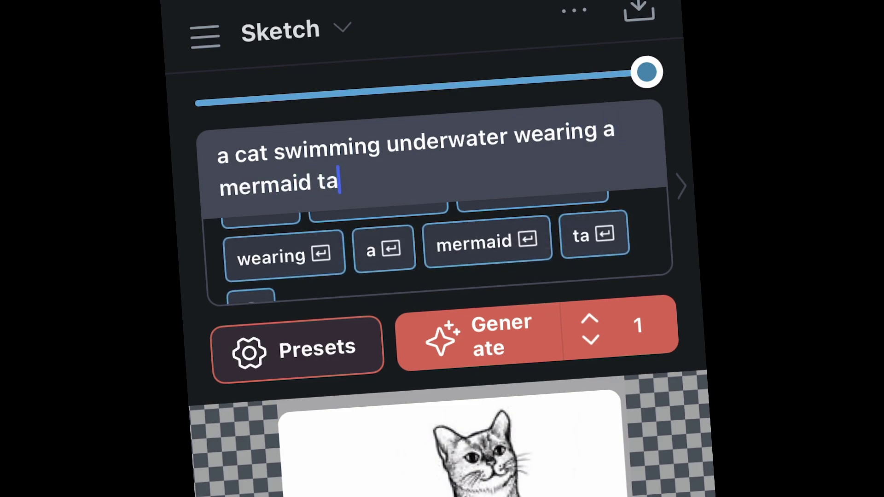
pyautogui.write('il')
pyautogui.press('Return')
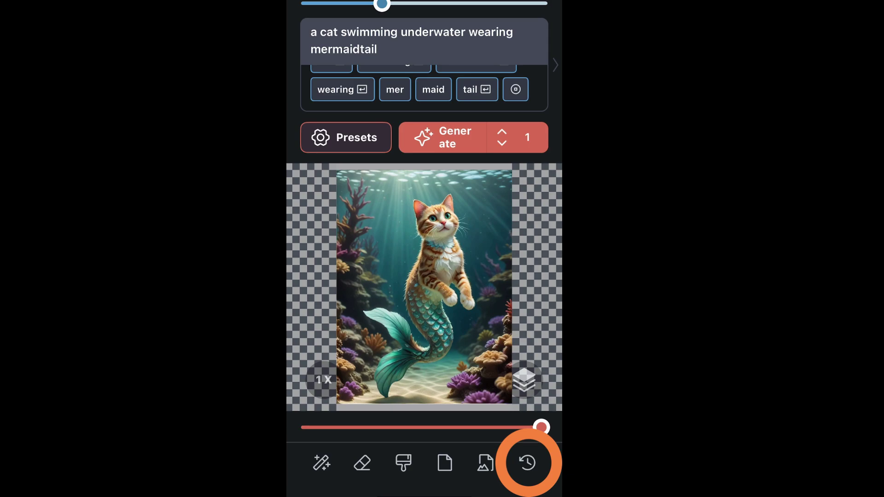
# - Browse History's Past Edits, Generated and Most Recent views, then load the white sculpture image
pyautogui.click(527, 462)
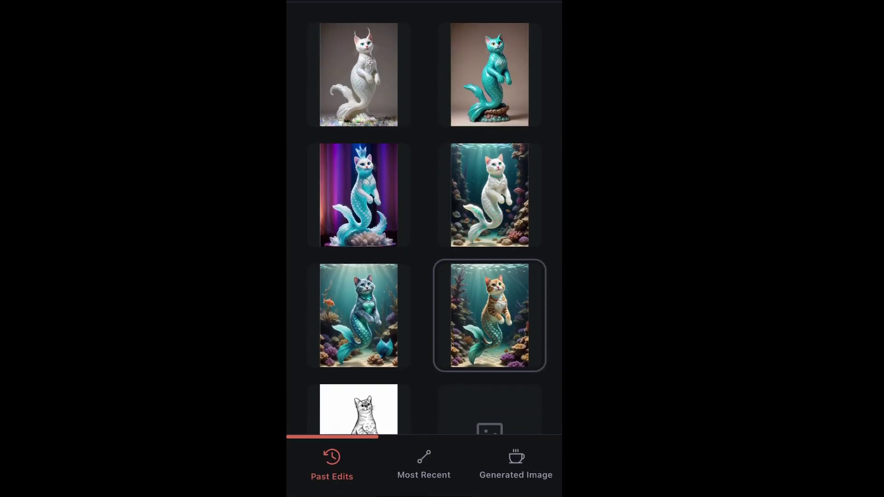
pyautogui.scroll(-2, 439, 218)
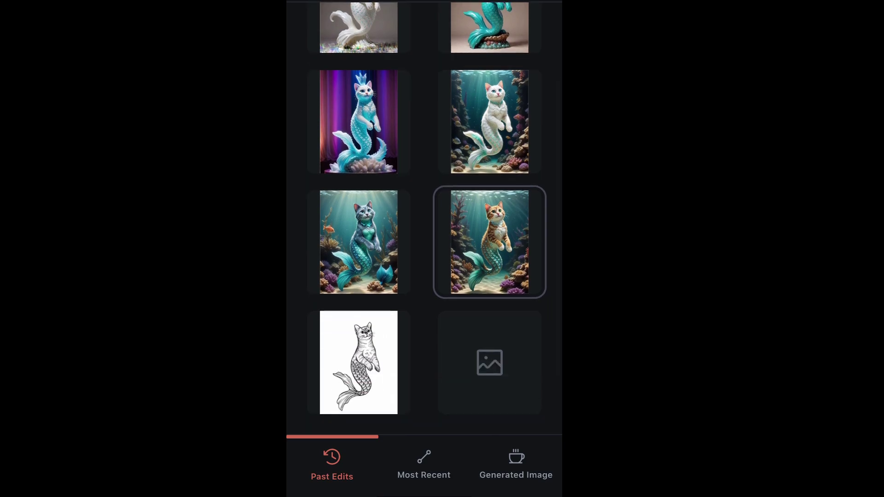
pyautogui.scroll(2, 423, 216)
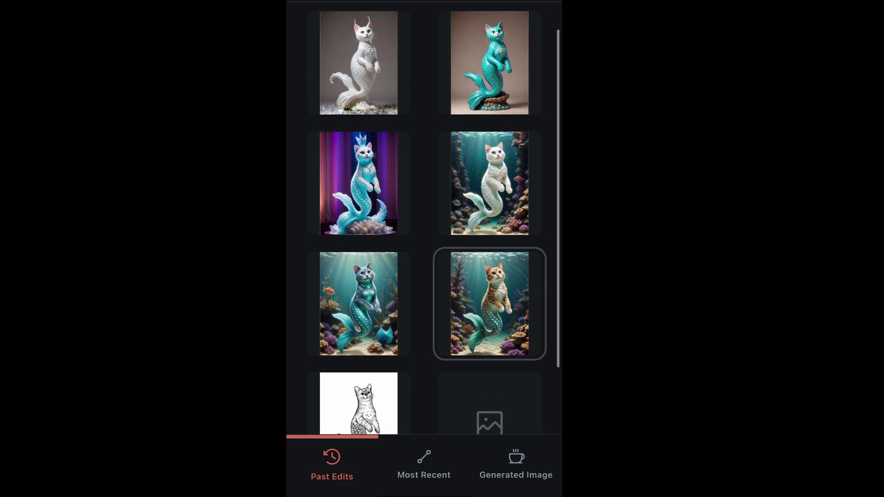
pyautogui.click(515, 463)
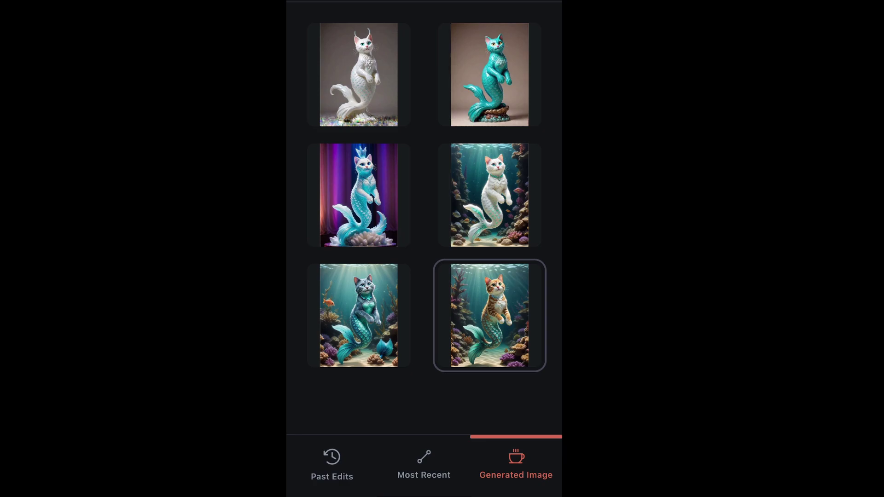
pyautogui.click(423, 465)
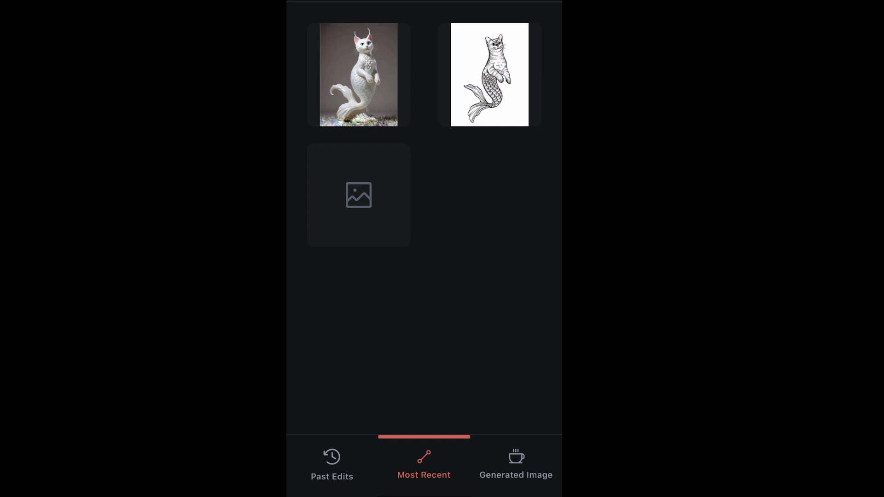
pyautogui.click(358, 74)
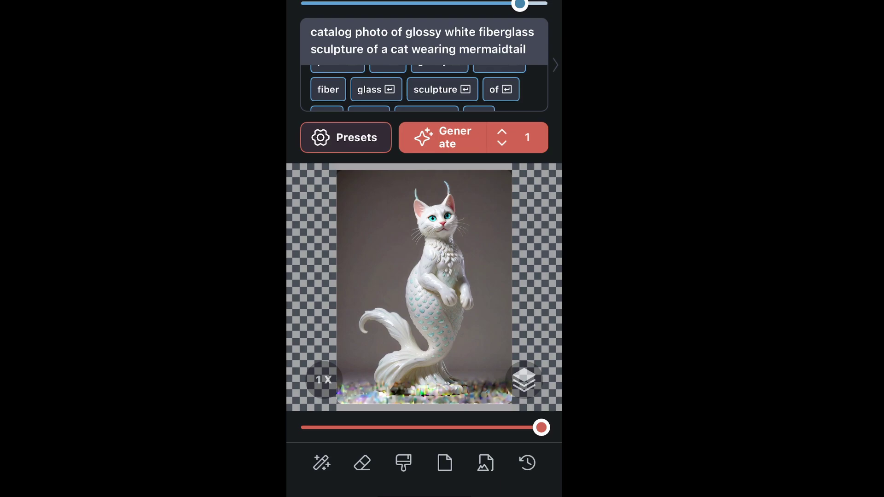
# - View the line sketch, then load the white underwater mermaid cat from Past Edits
pyautogui.moveTo(541, 428)
pyautogui.mouseDown()
pyautogui.moveTo(424, 427)
pyautogui.moveTo(541, 427)
pyautogui.mouseUp()
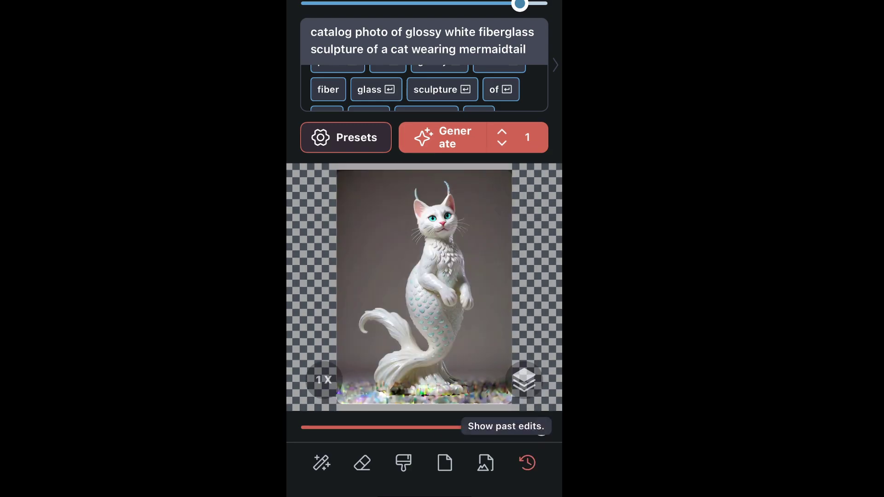
pyautogui.click(527, 462)
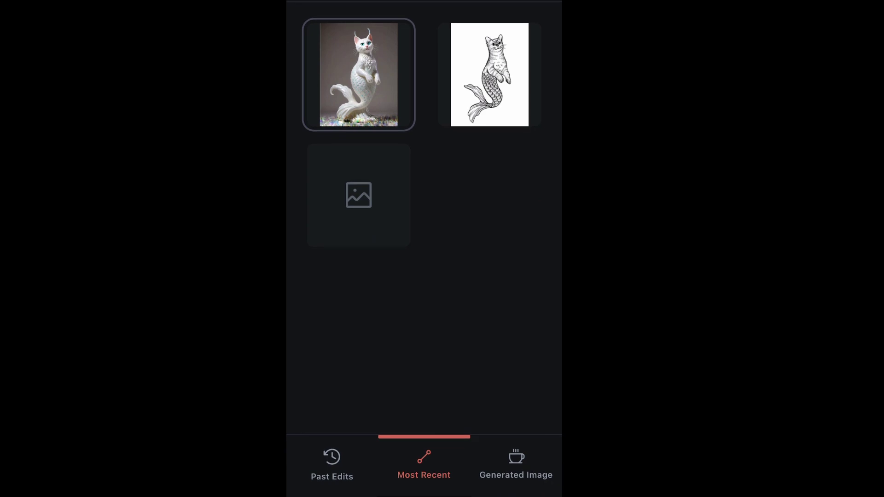
pyautogui.click(332, 465)
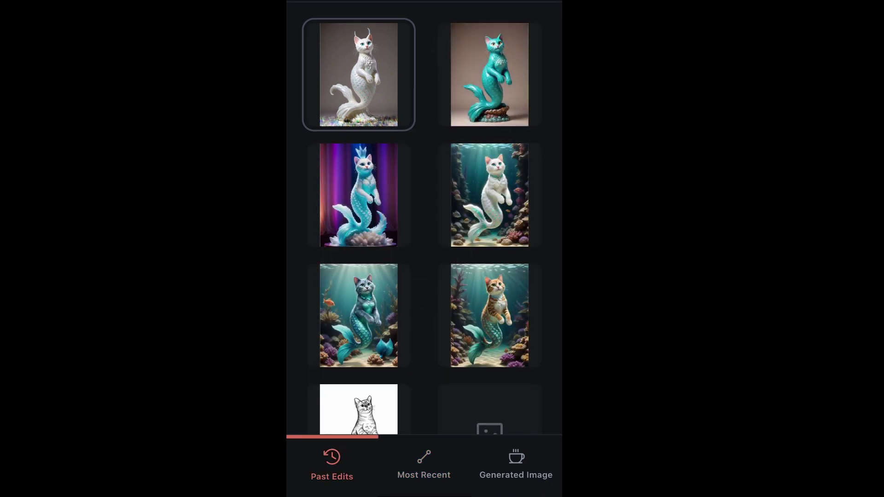
pyautogui.click(489, 194)
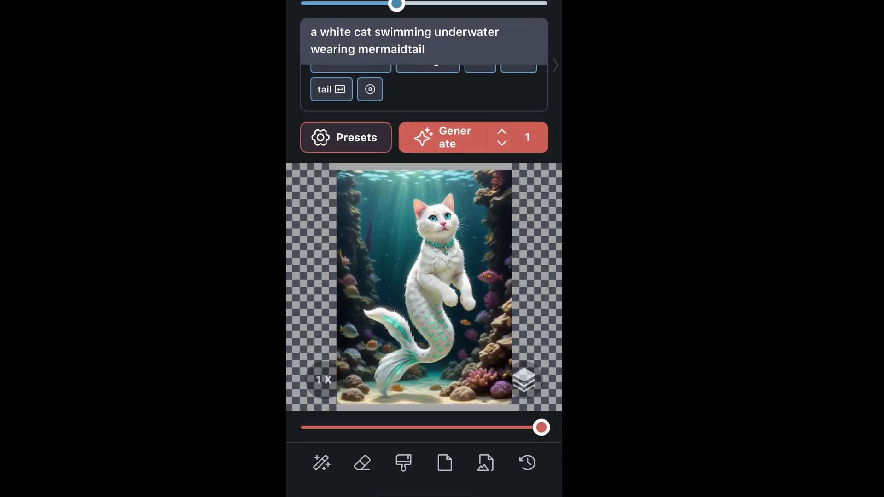
# - Compare with the original sketch, then load the grey-blue mermaid cat onto the canvas
pyautogui.moveTo(541, 428); pyautogui.dragTo(424, 427)
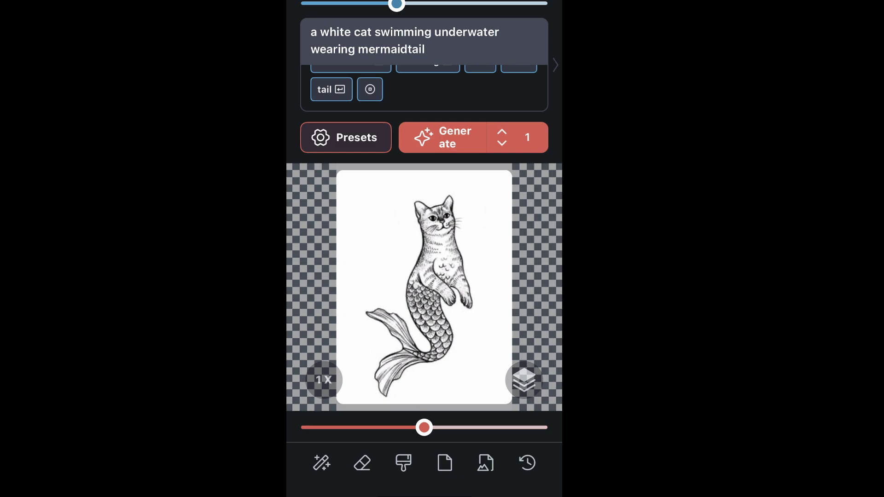
pyautogui.click(527, 462)
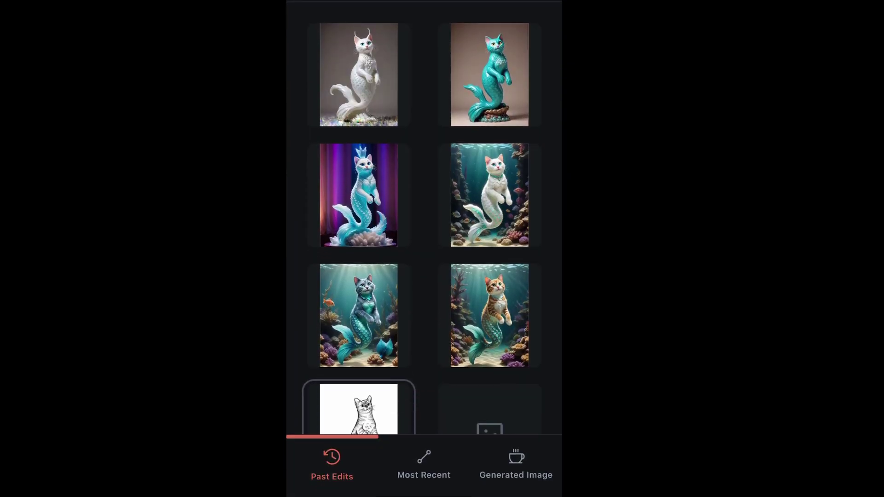
pyautogui.click(359, 315)
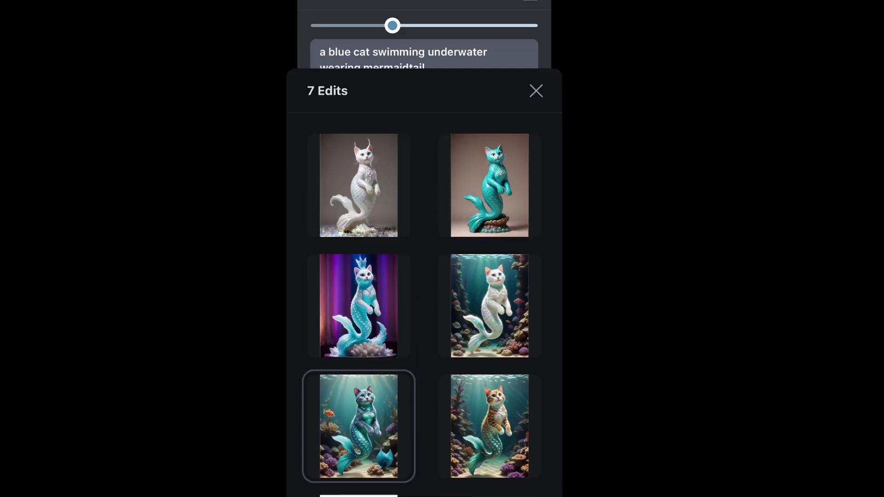